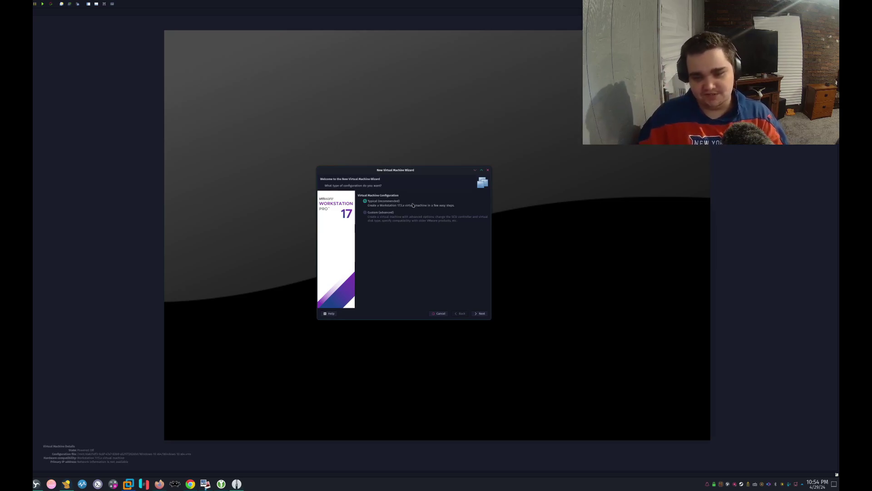
Choose a Custom (advanced) VM setup and advance past the hardware compatibility, guest OS and memory pages.
click(382, 213)
click(480, 313)
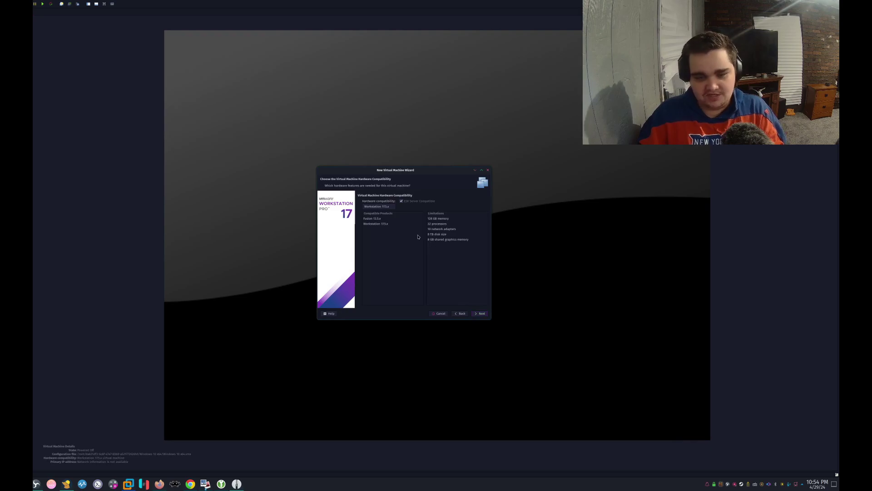
click(479, 313)
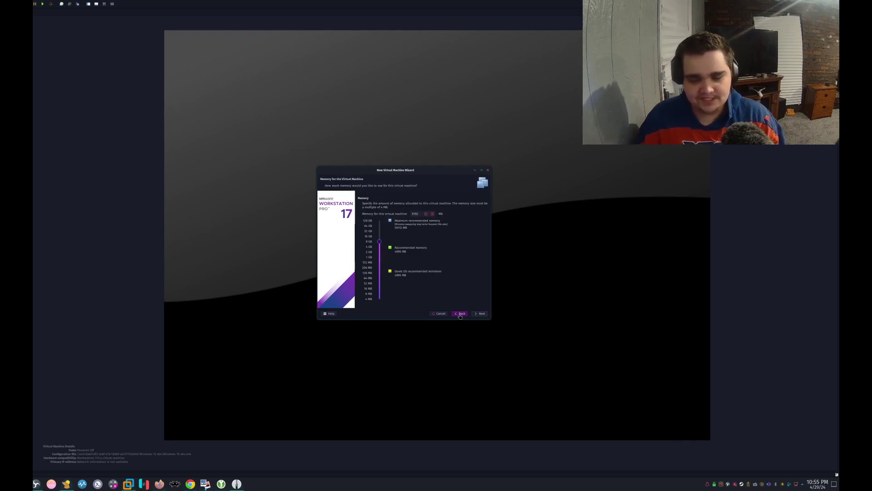
click(480, 313)
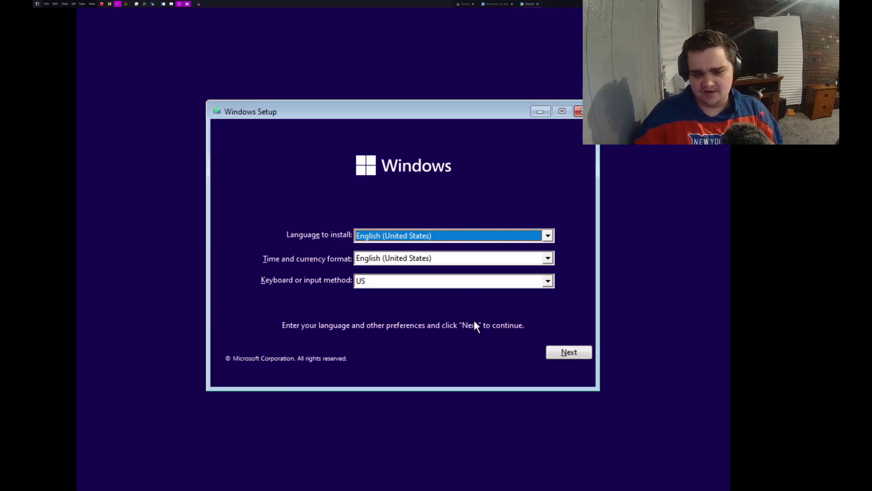
Accept English (United States) settings, start the Windows install, and skip the product key.
click(571, 352)
click(412, 264)
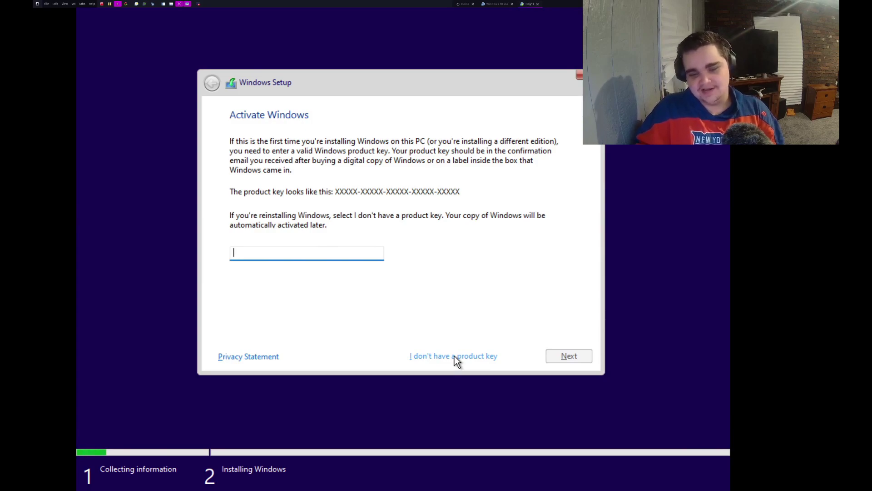
click(454, 356)
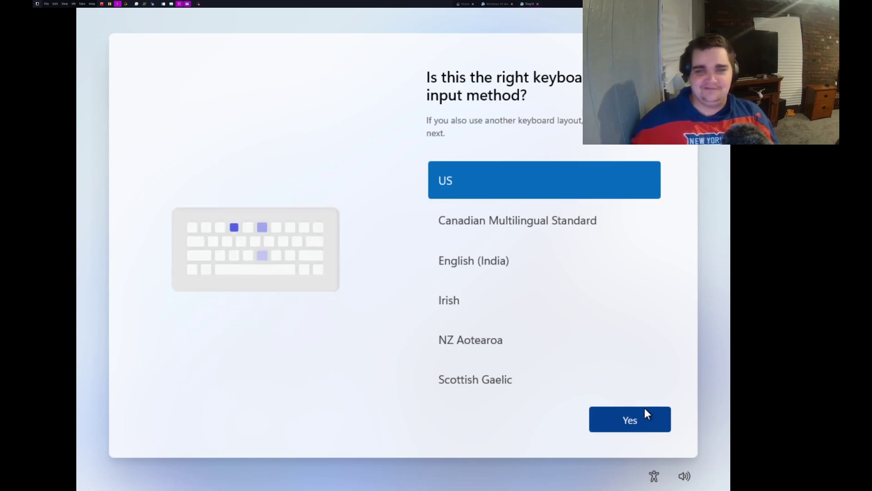
Accept the US keyboard layout, enter a local account name, and leave the password empty.
click(647, 413)
drag(587, 295, 565, 296)
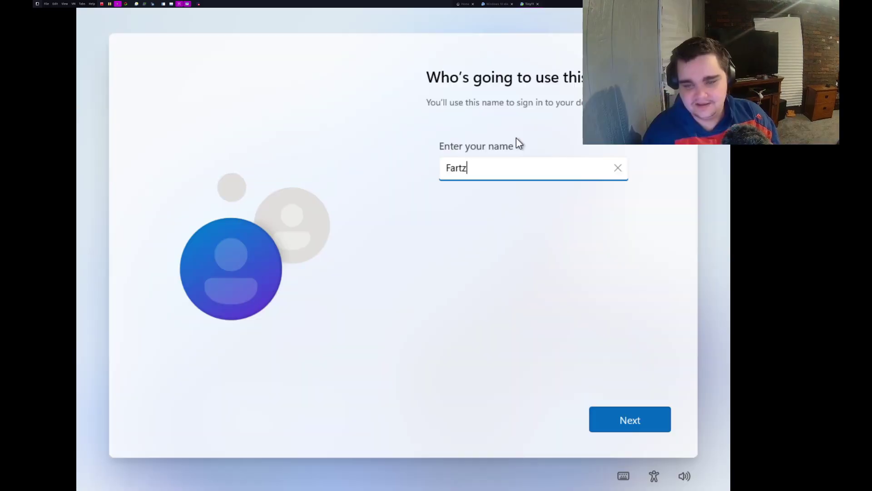
key(Return)
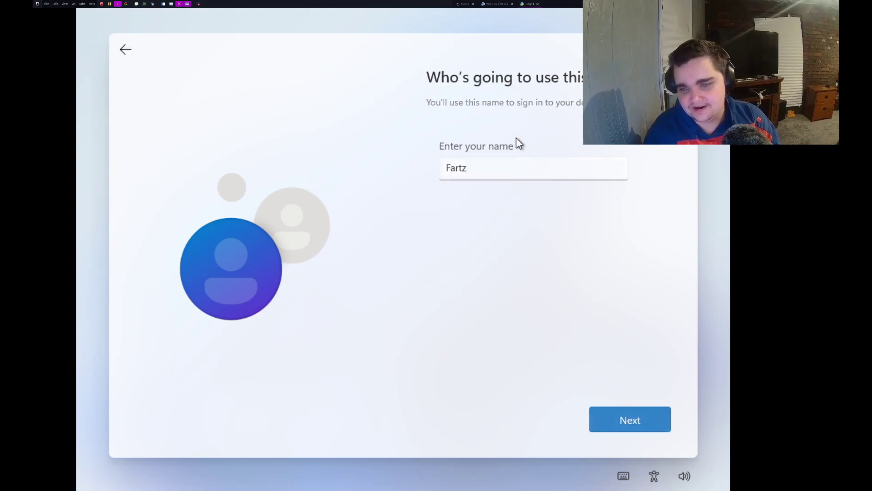
key(Return)
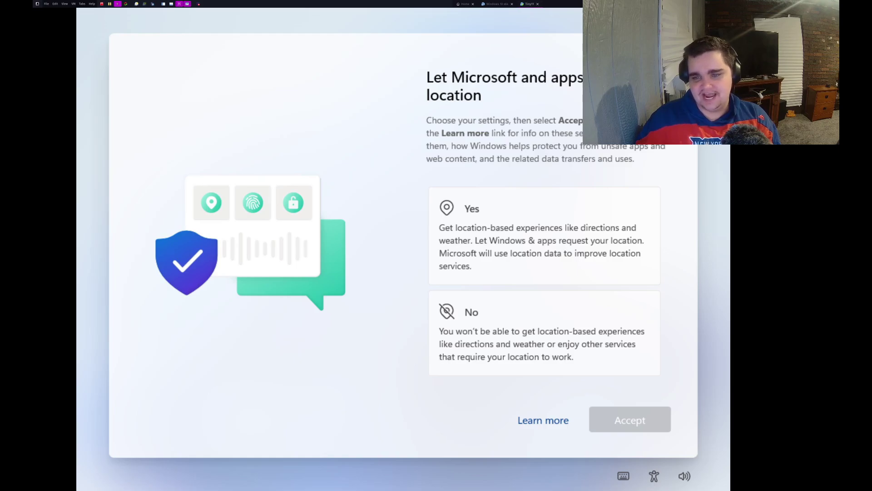
Decline location access and Find my device.
click(501, 341)
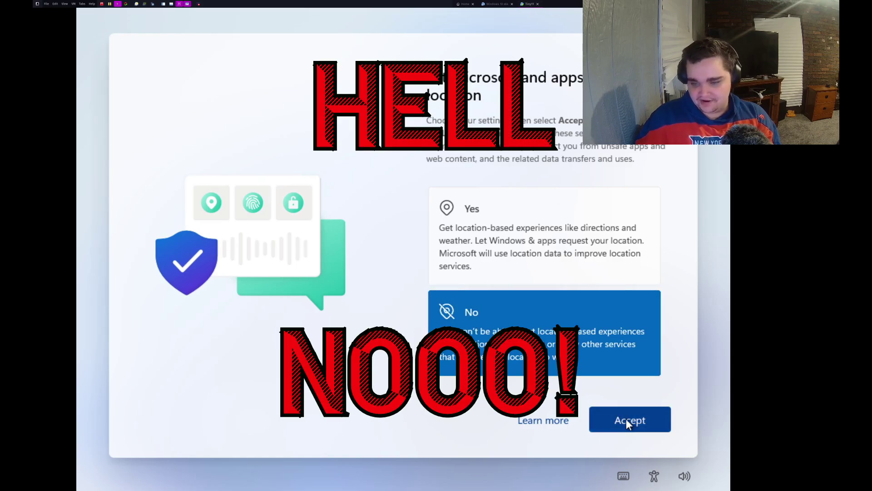
click(627, 419)
click(470, 316)
click(630, 419)
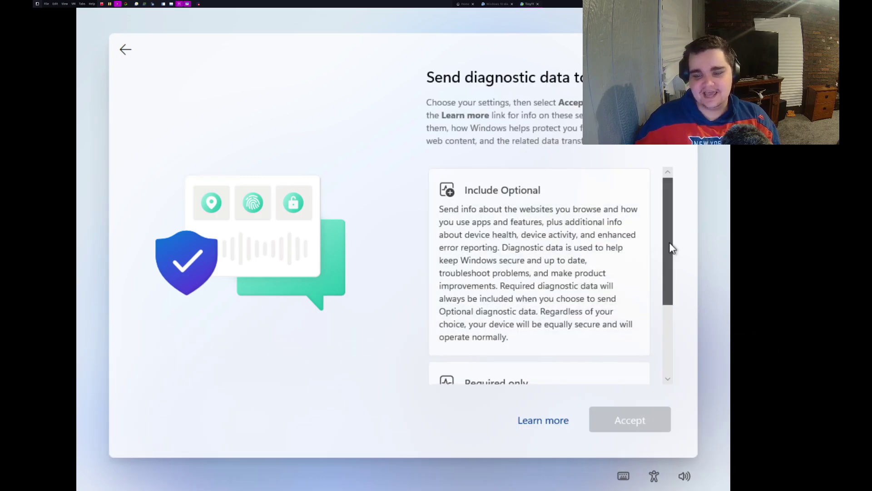
Send only required diagnostic data and decline inking, typing and the advertising ID.
drag(669, 242, 664, 405)
click(506, 366)
click(642, 427)
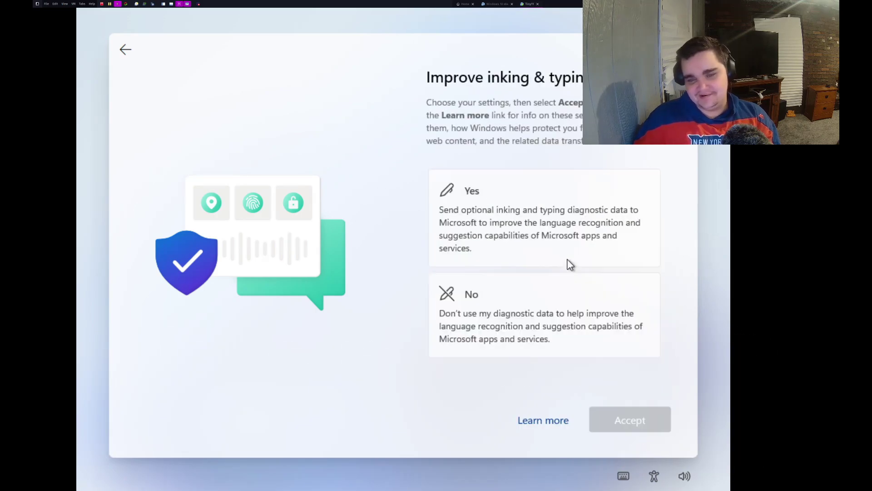
click(541, 310)
key(Return)
click(500, 309)
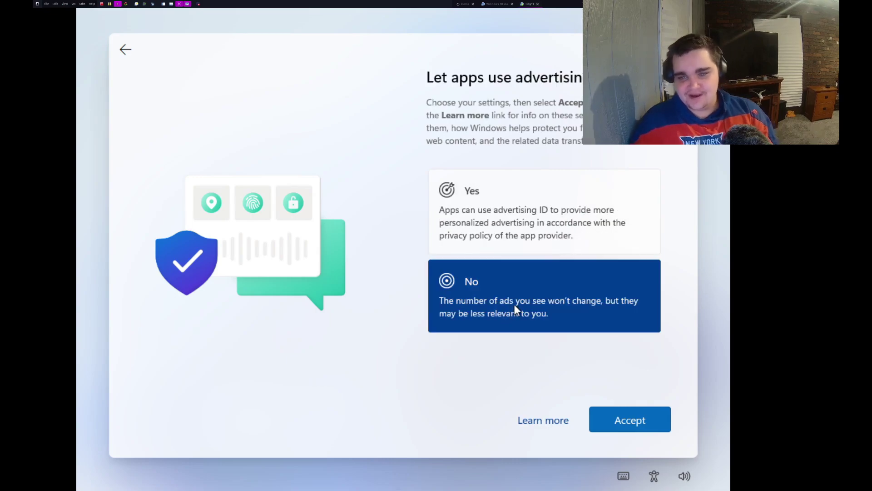
click(623, 411)
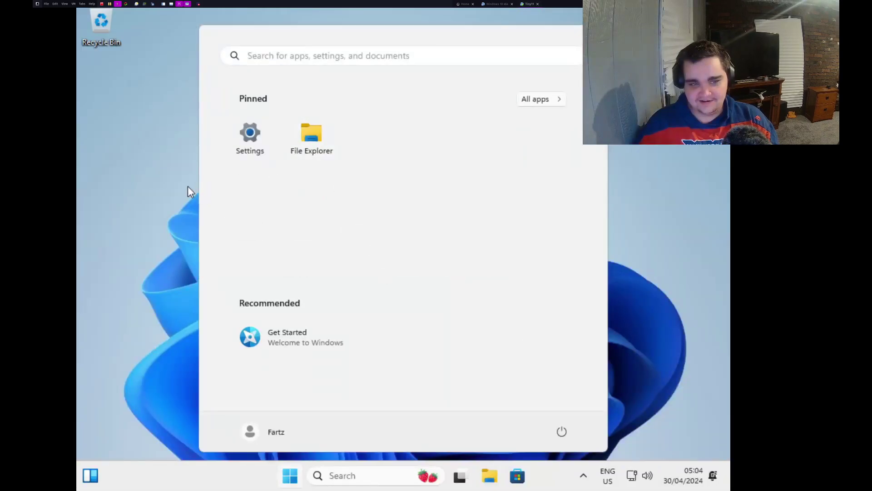
Show the Start menu's All apps list and scroll through the installed apps.
click(187, 186)
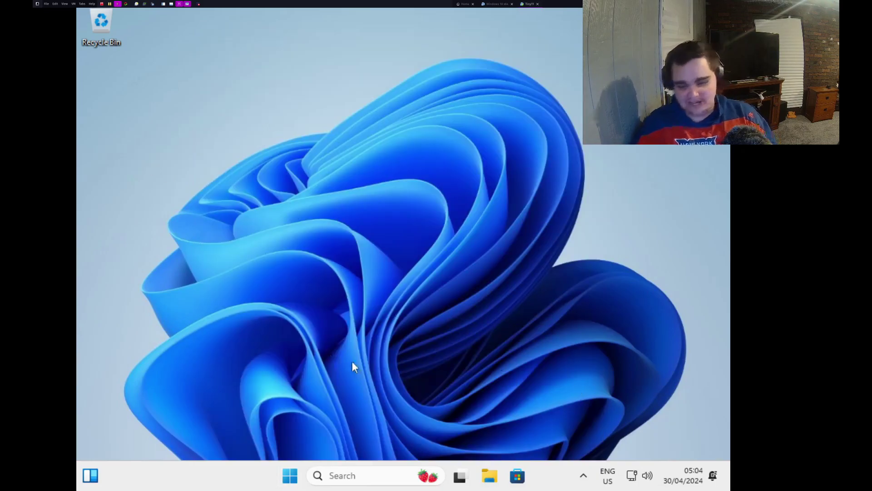
click(292, 478)
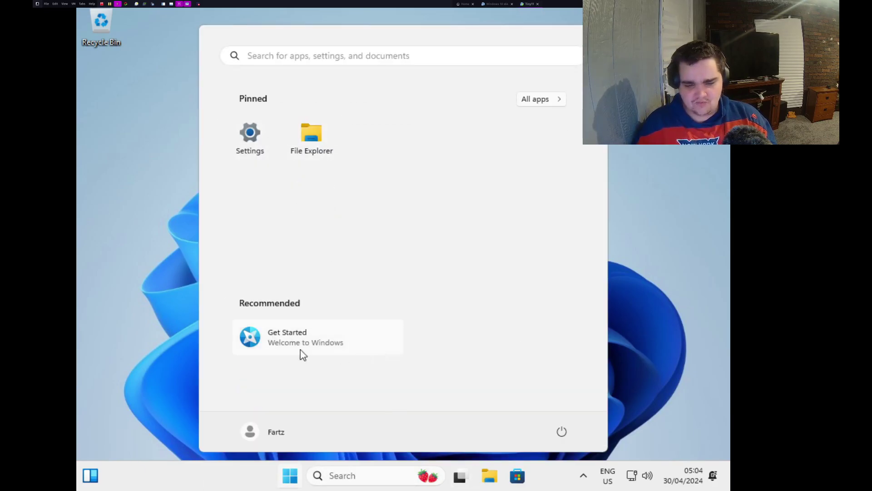
click(539, 99)
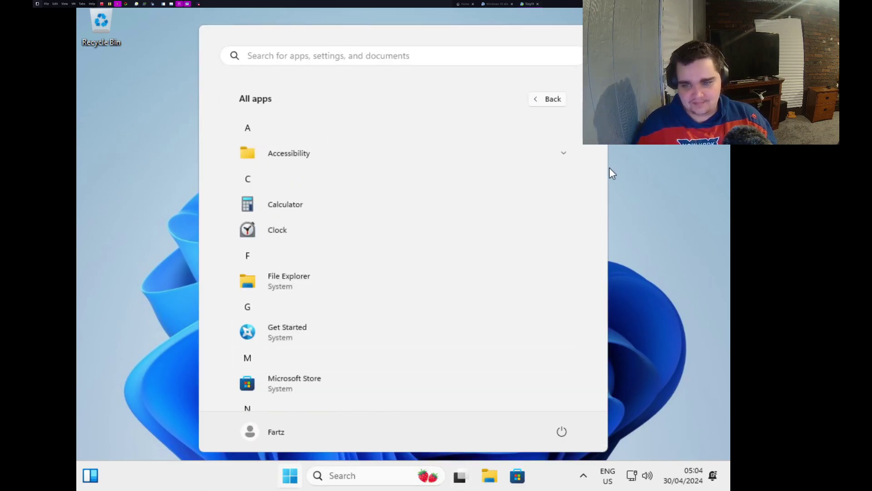
drag(605, 169, 611, 368)
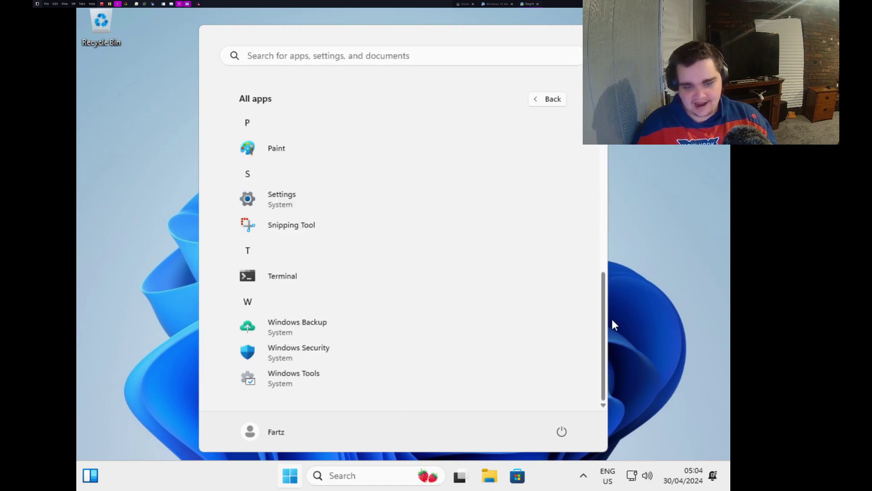
drag(613, 319, 637, 144)
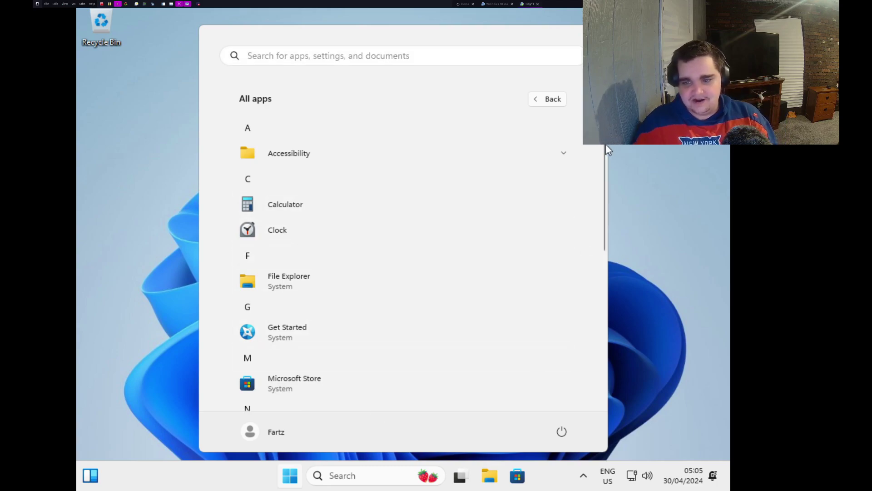
drag(606, 149, 604, 332)
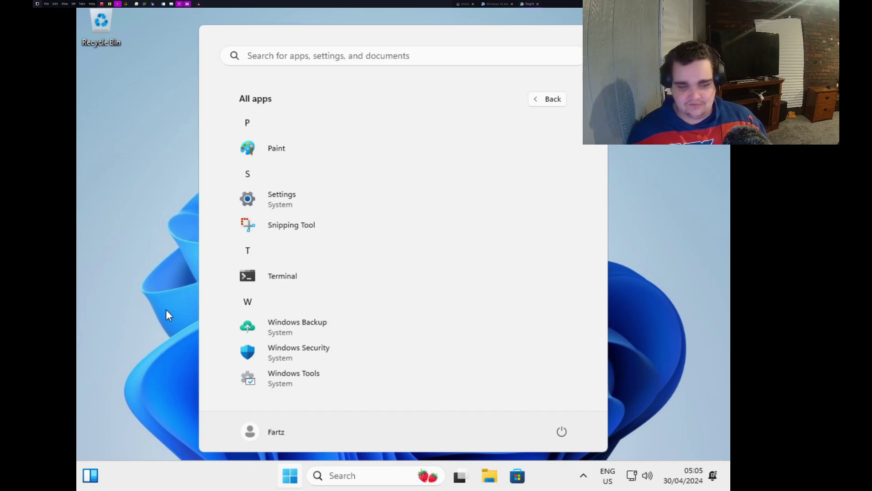
Compute 6 + 9 = 15 in Calculator, then close it.
click(249, 278)
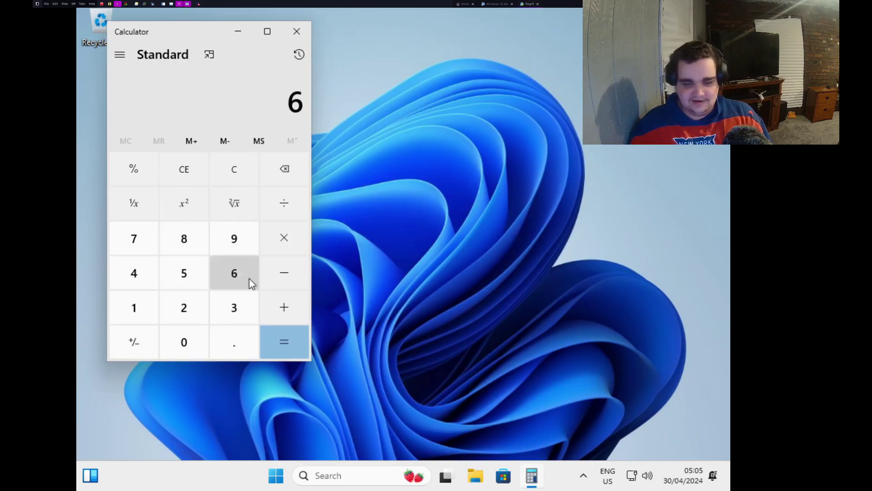
key(plus)
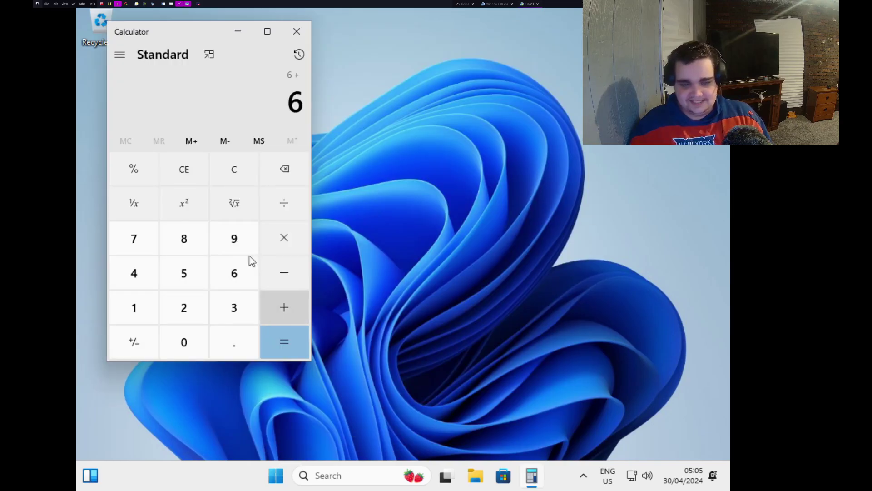
key(9)
click(281, 340)
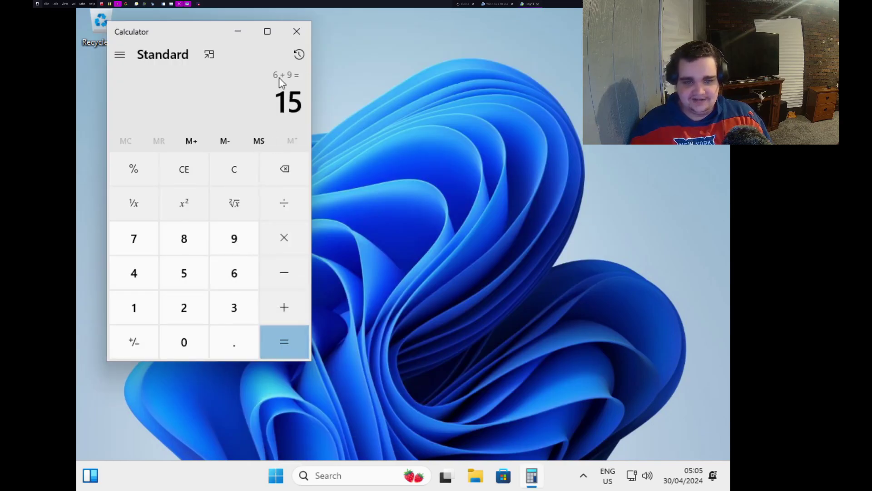
click(298, 31)
Launch Get Started from Start and begin its walkthrough, scrolling the page.
key(super)
click(300, 336)
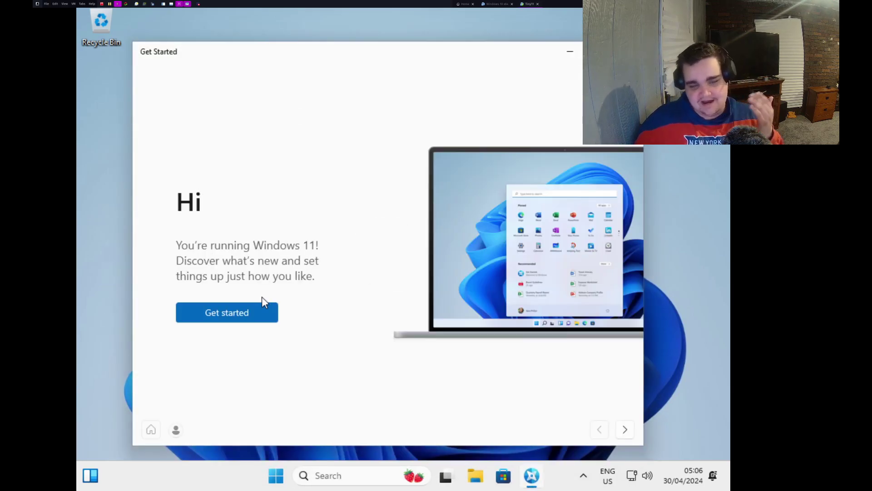
click(265, 309)
scroll(637, 204, down, 5)
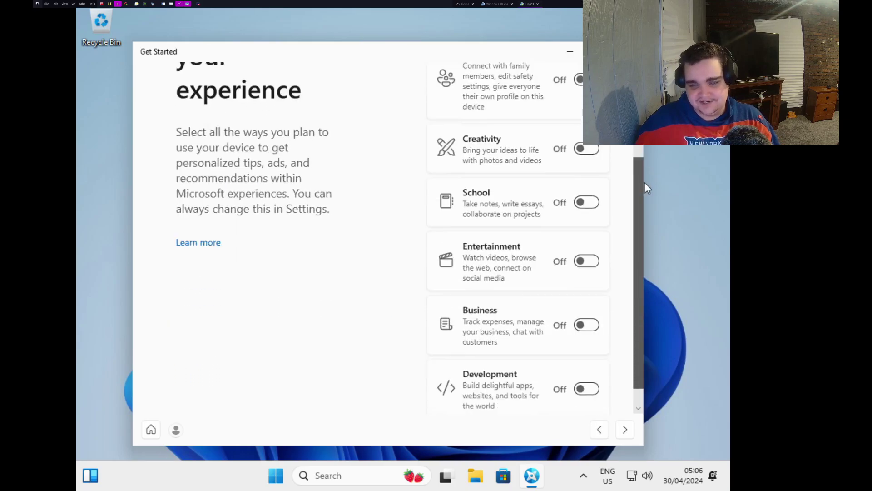
scroll(636, 268, up, 5)
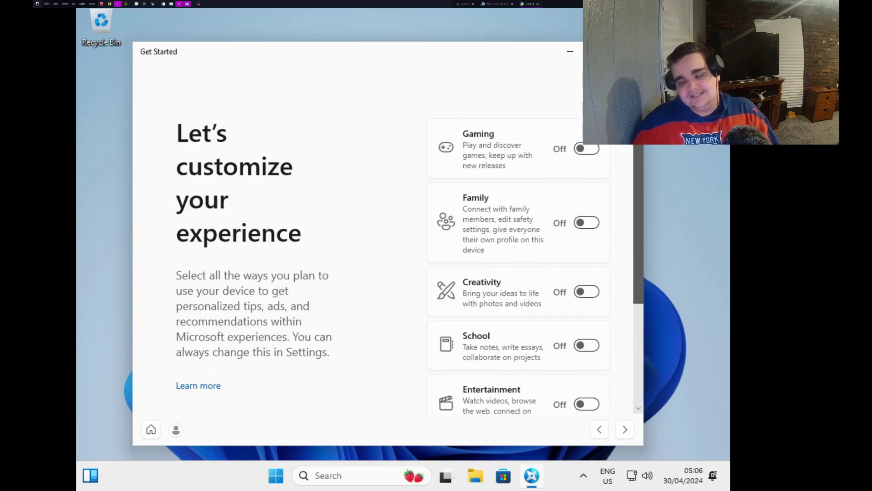
Close Get Started, then open and close the Microsoft Store.
key(alt+F4)
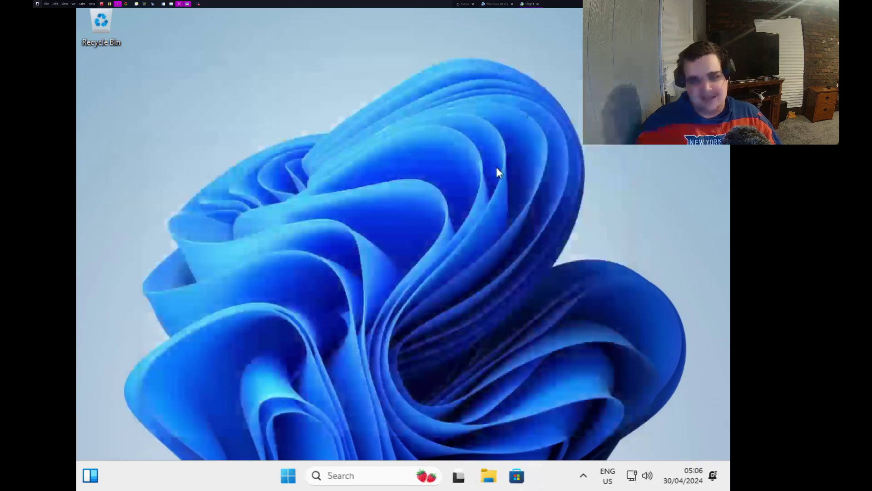
click(518, 476)
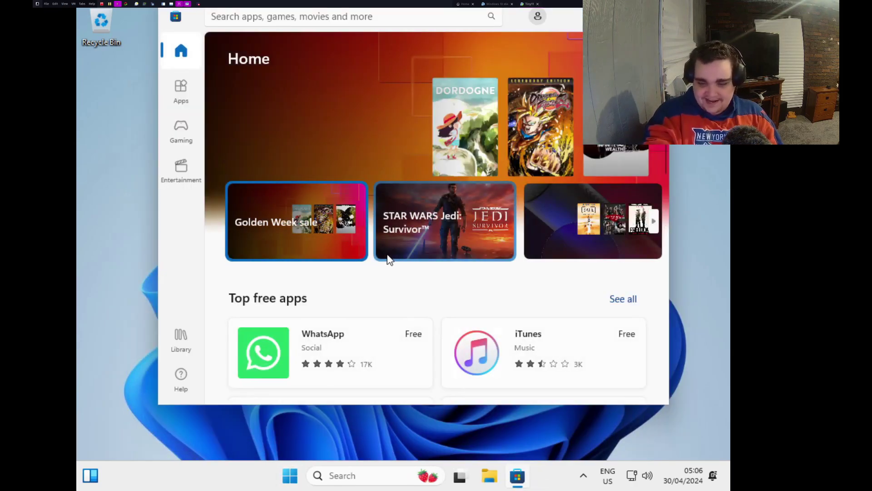
key(alt+F4)
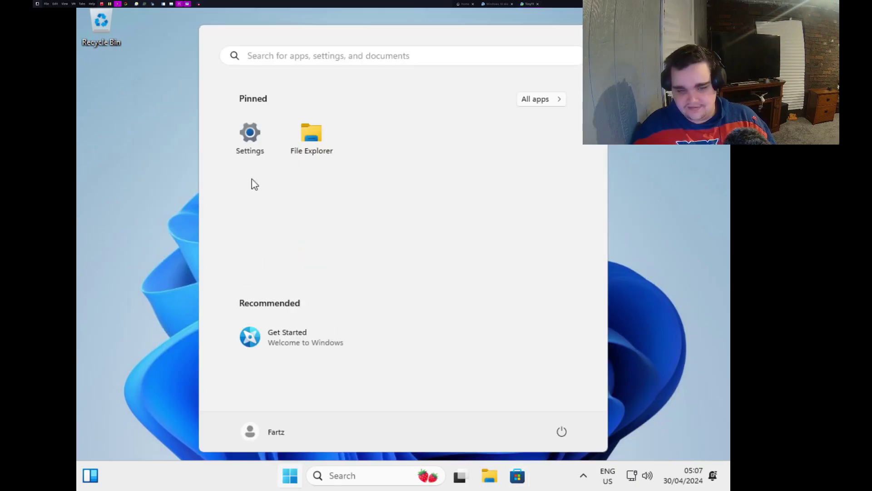
Scroll through the Start menu's All apps list to reach Firefox.
click(545, 103)
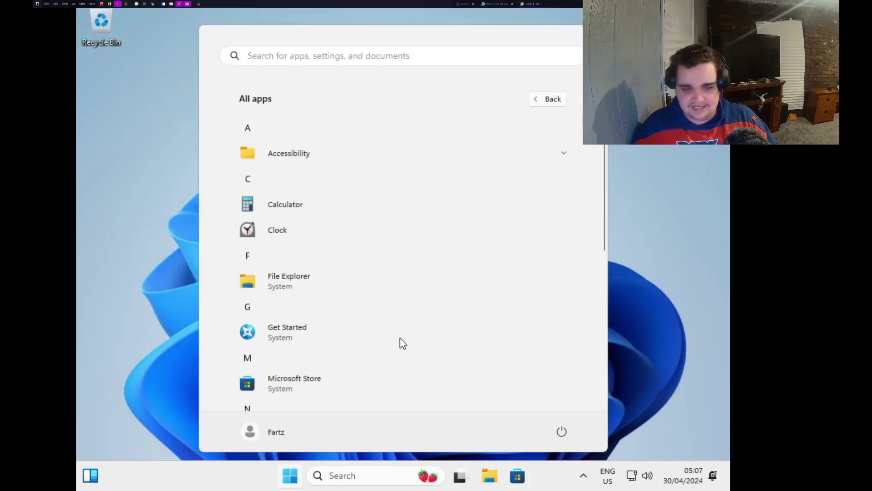
scroll(593, 273, down, 3)
scroll(591, 293, down, 4)
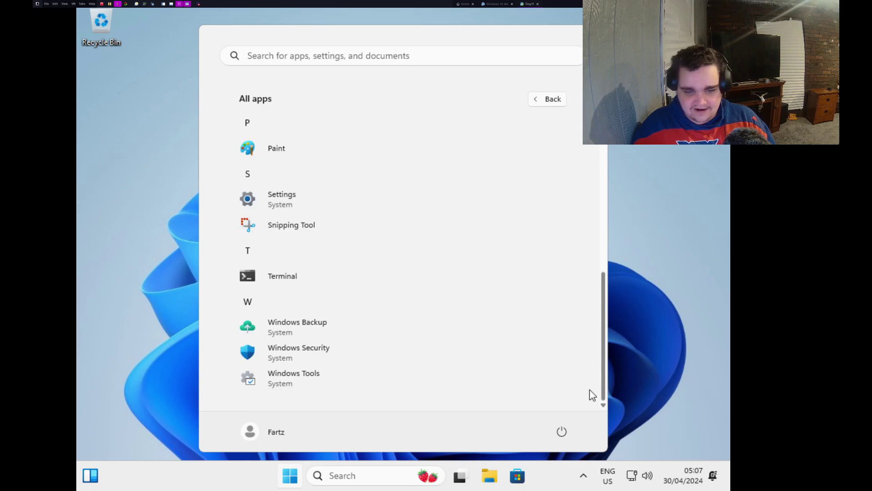
drag(591, 391, 618, 136)
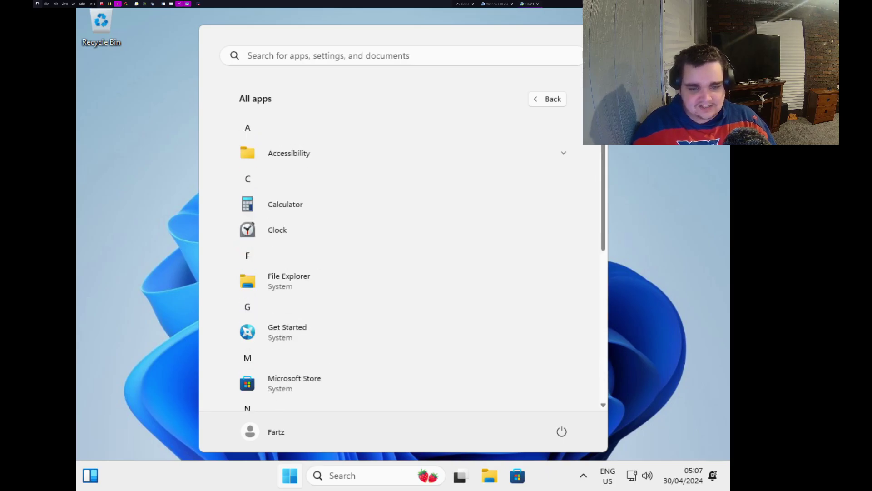
drag(600, 182, 598, 278)
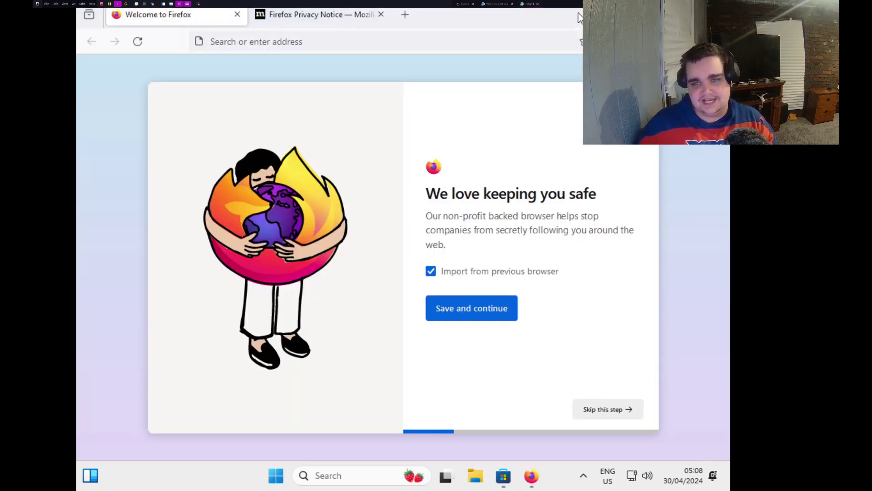
Pin Firefox to the taskbar from its taskbar icon's menu.
right_click(530, 479)
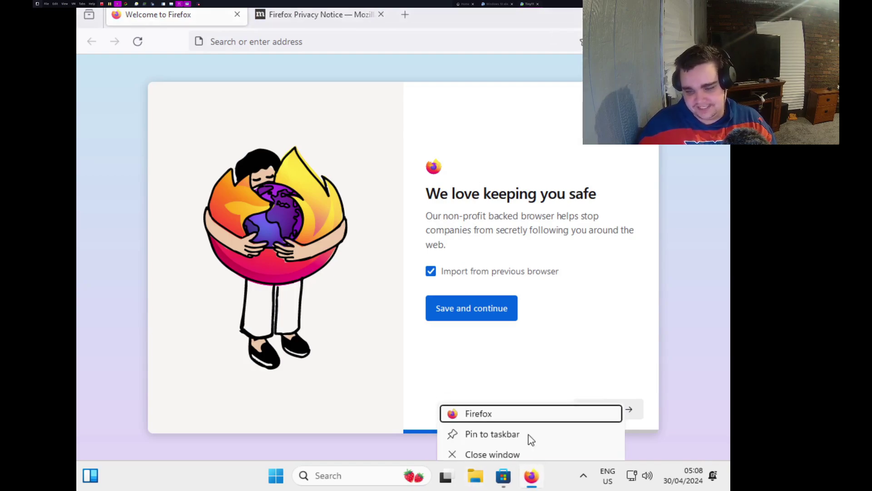
click(521, 425)
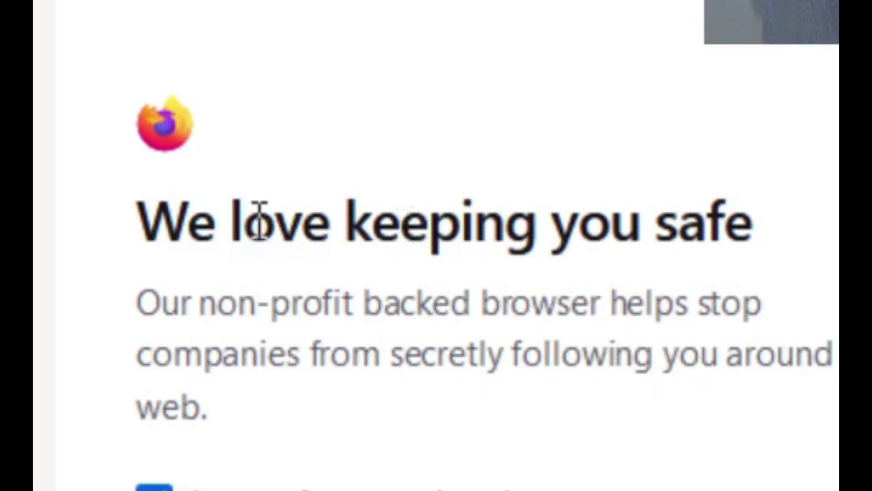
drag(456, 194, 552, 199)
Load youtube.com from Firefox's address bar.
click(496, 170)
key(ctrl+l)
text(y)
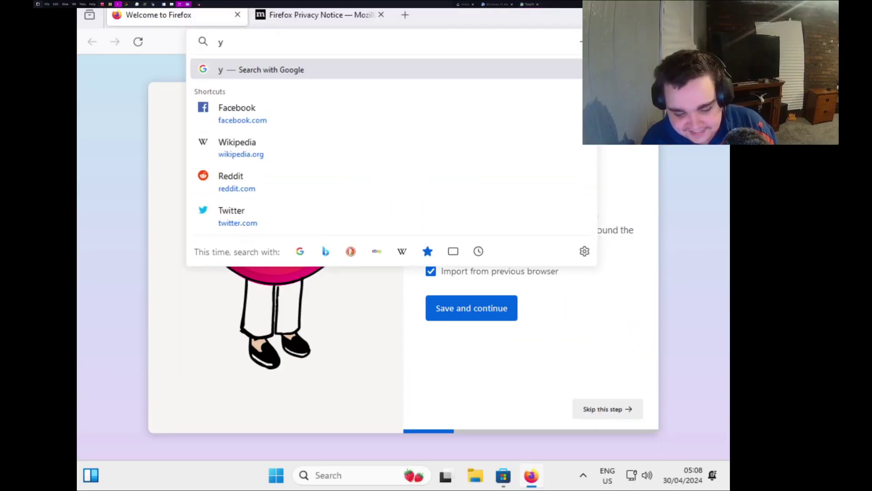
text(outub)
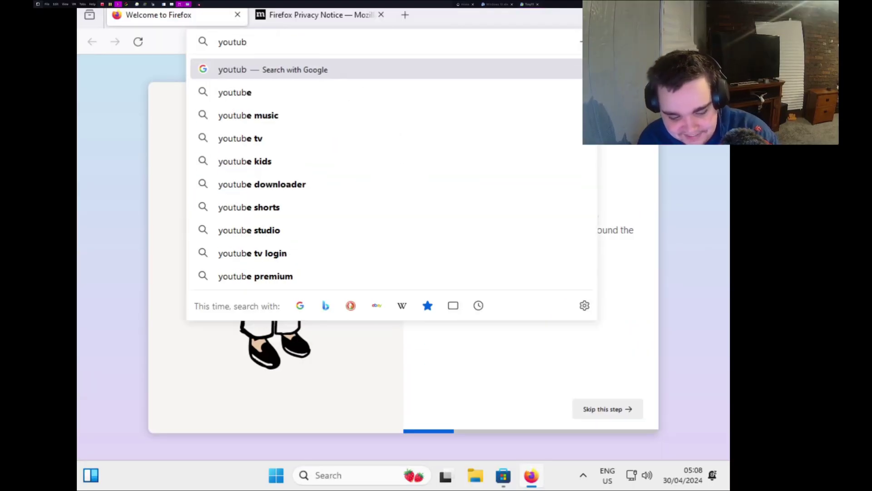
text(e.com)
key(Return)
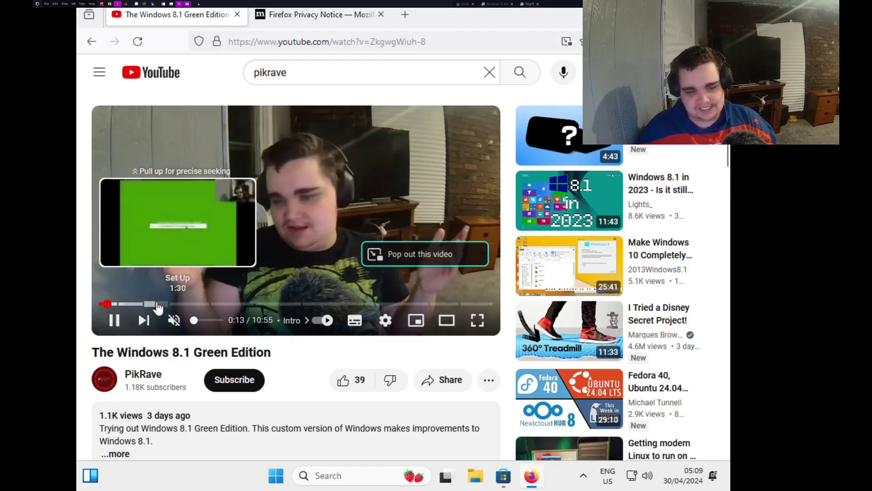
Go to google and search for 'cat pics', scrolling through the results.
click(284, 42)
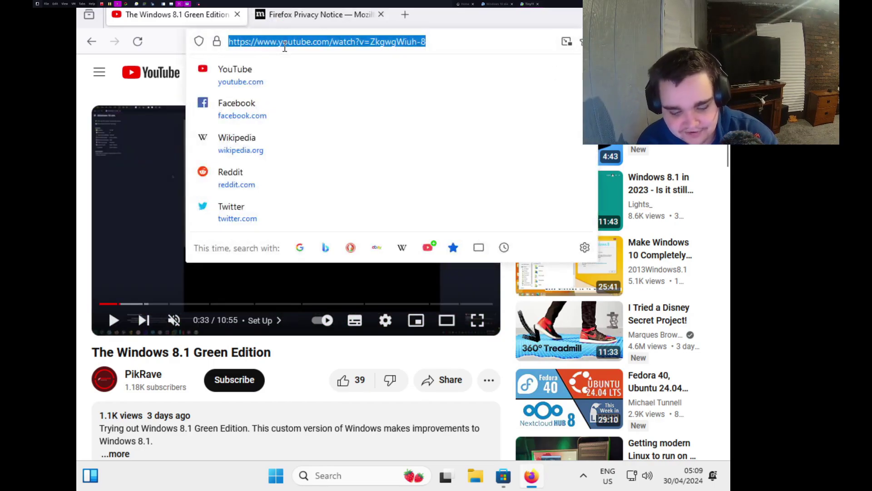
text(google)
key(Return)
text(ca)
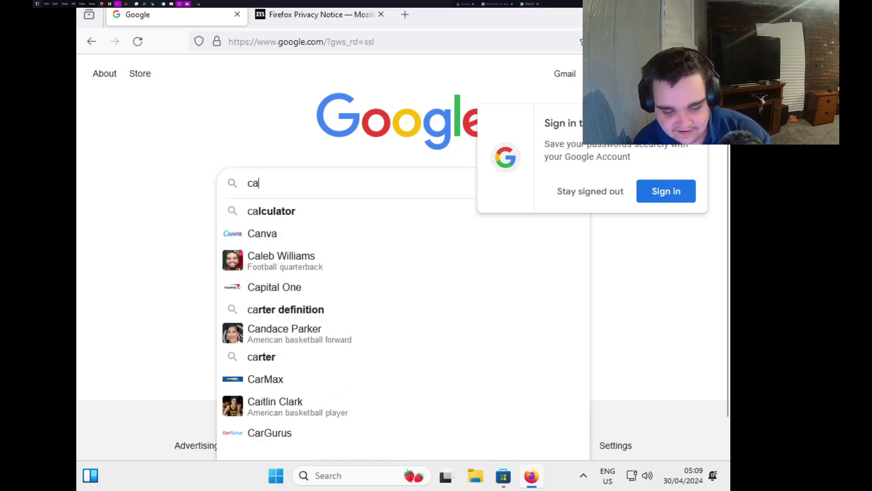
text(t pics)
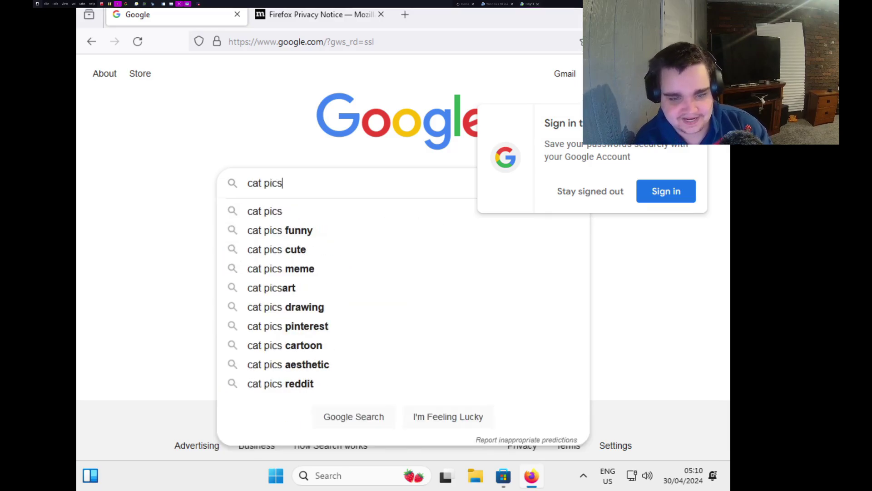
key(Return)
scroll(502, 340, down, 10)
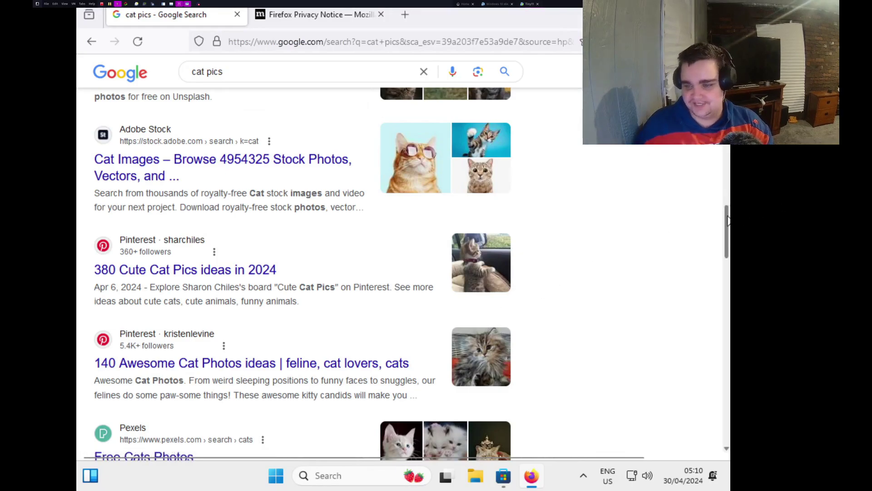
scroll(727, 221, down, 4)
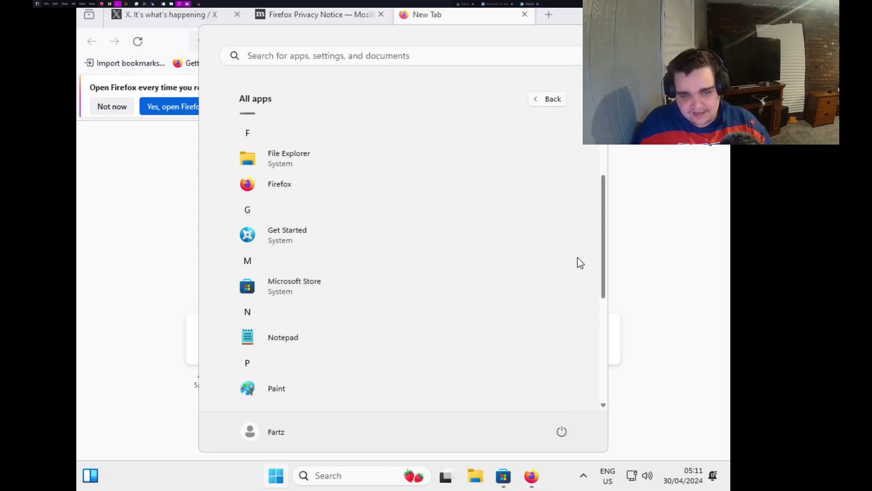
scroll(586, 232, up, 3)
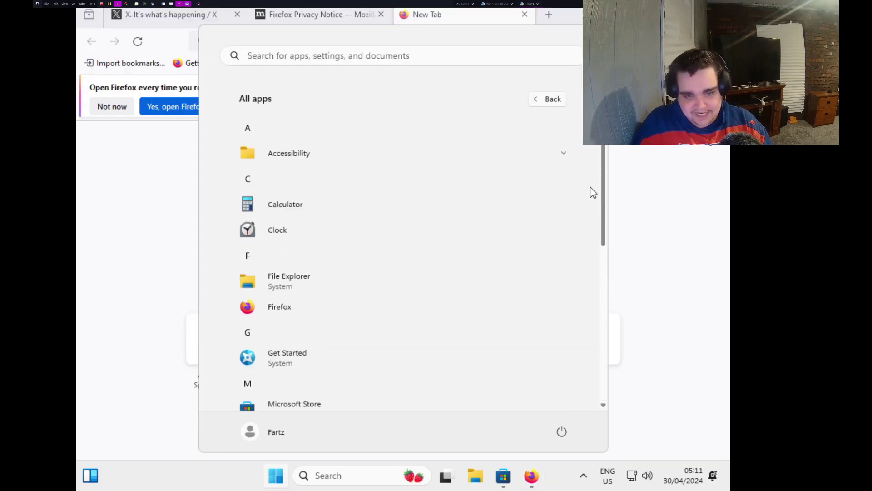
Search for 'player', then scroll through the Start menu's All apps list.
mouse_move(593, 192)
mouse_down()
mouse_move(617, 306)
mouse_move(604, 448)
mouse_move(596, 192)
mouse_up()
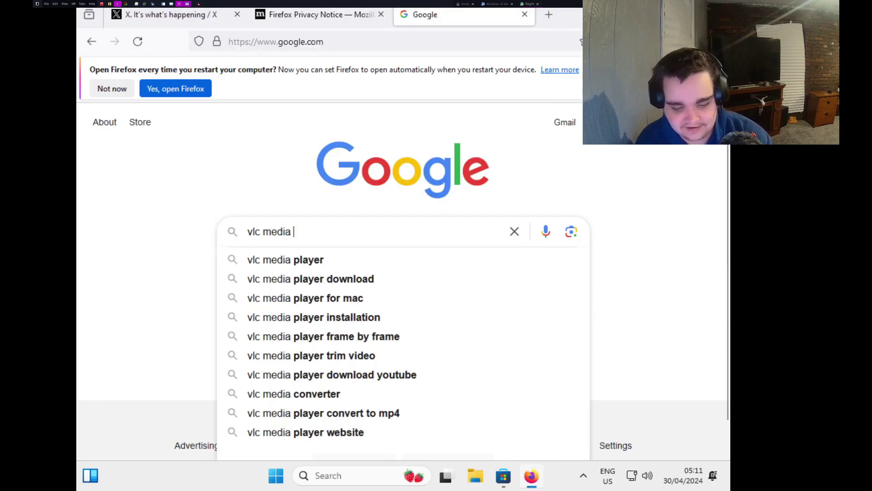
text(player)
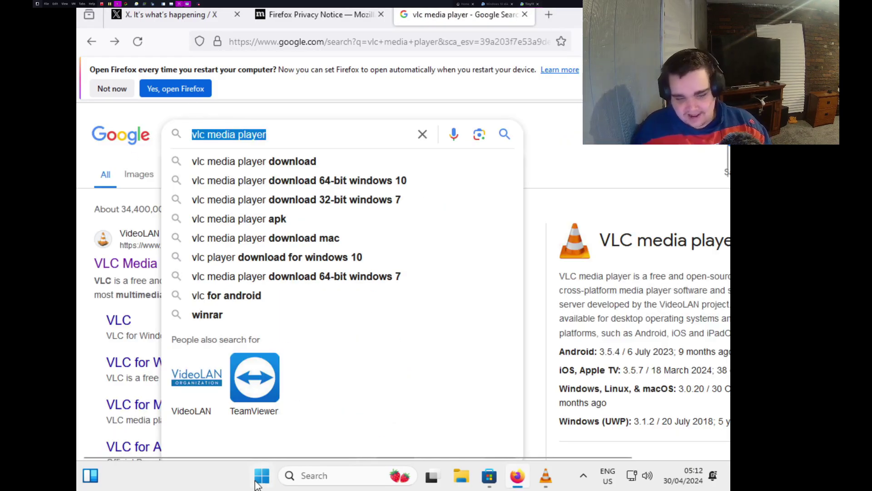
click(261, 477)
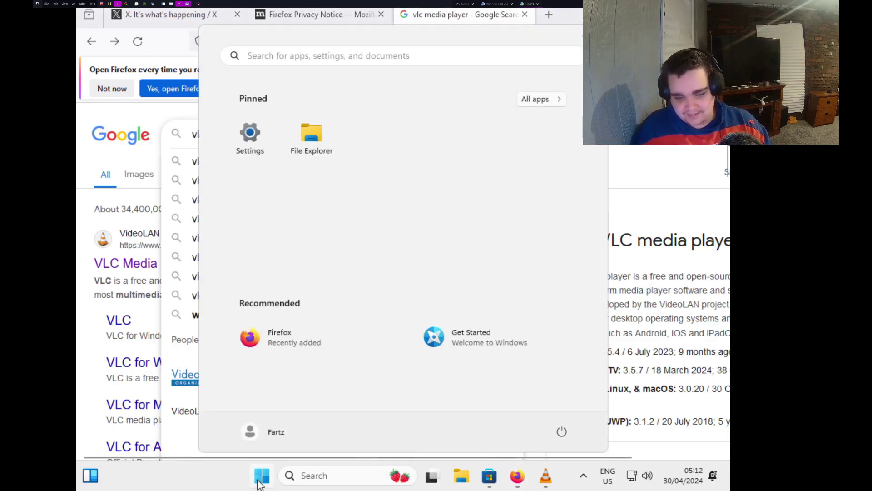
click(536, 99)
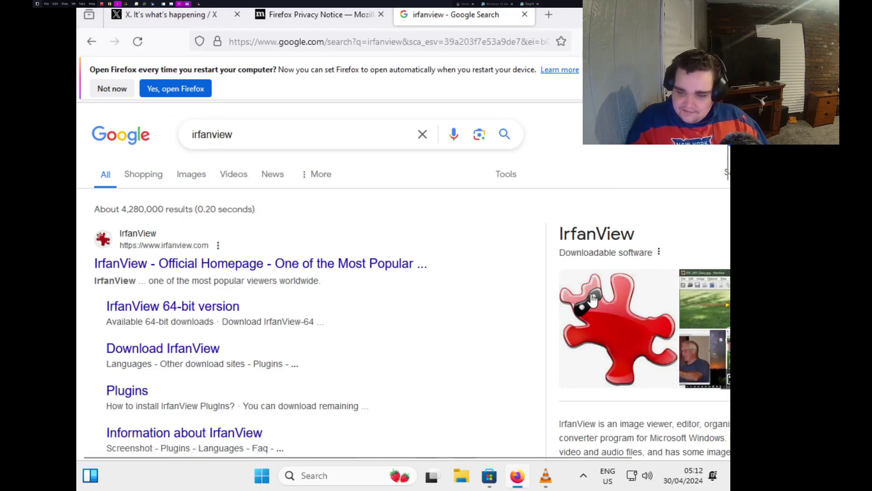
scroll(726, 160, down, 2)
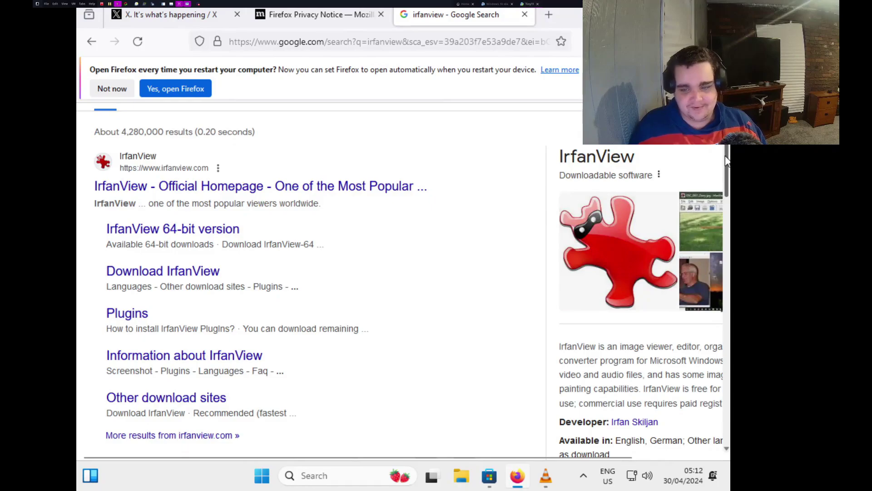
scroll(726, 160, down, 1)
scroll(726, 164, down, 4)
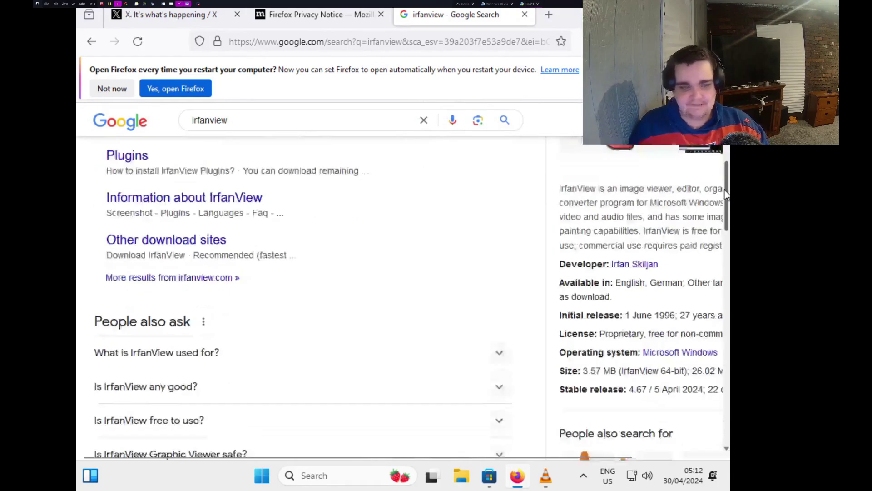
scroll(725, 219, down, 5)
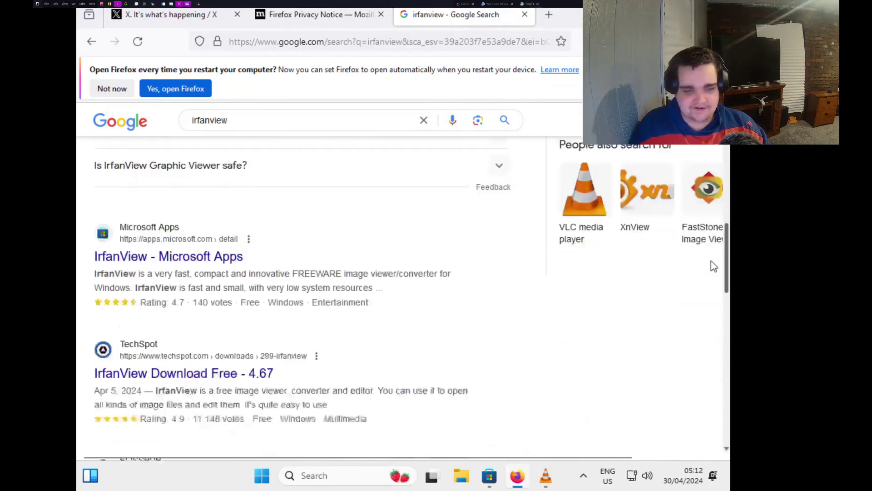
scroll(717, 152, up, 10)
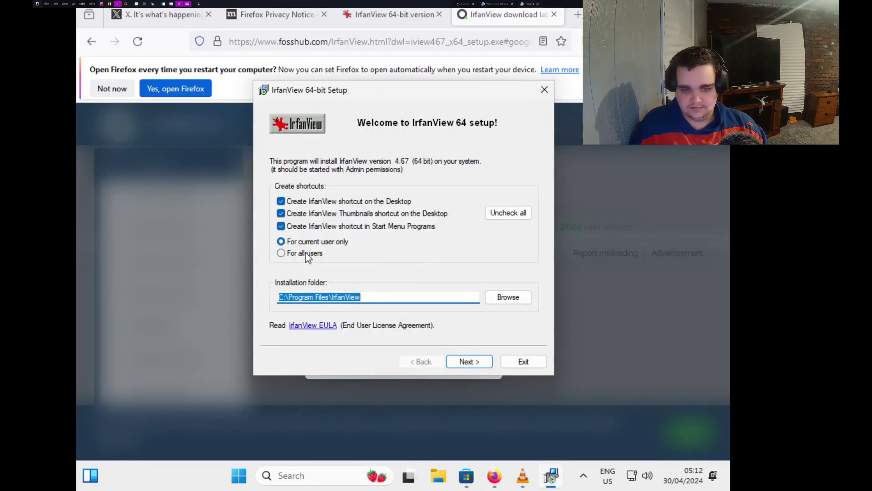
Install IrfanView for all users, then close its 4.67 64-bit version information.
click(306, 256)
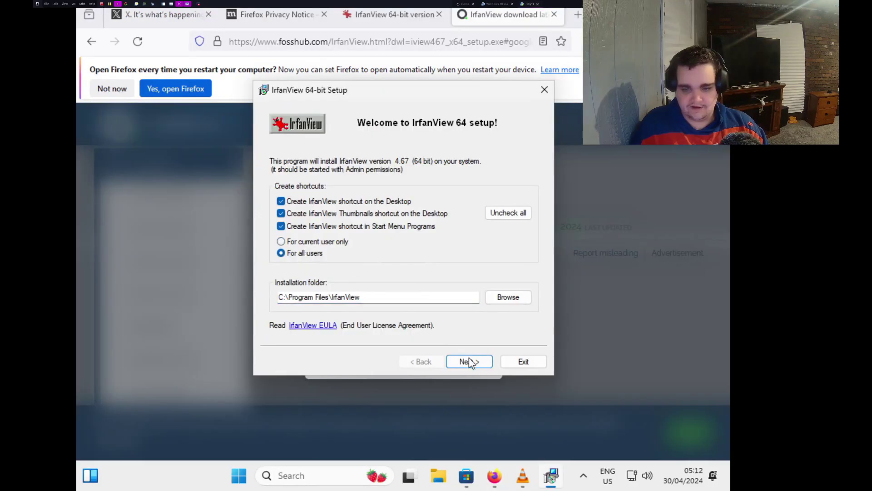
click(468, 360)
click(467, 360)
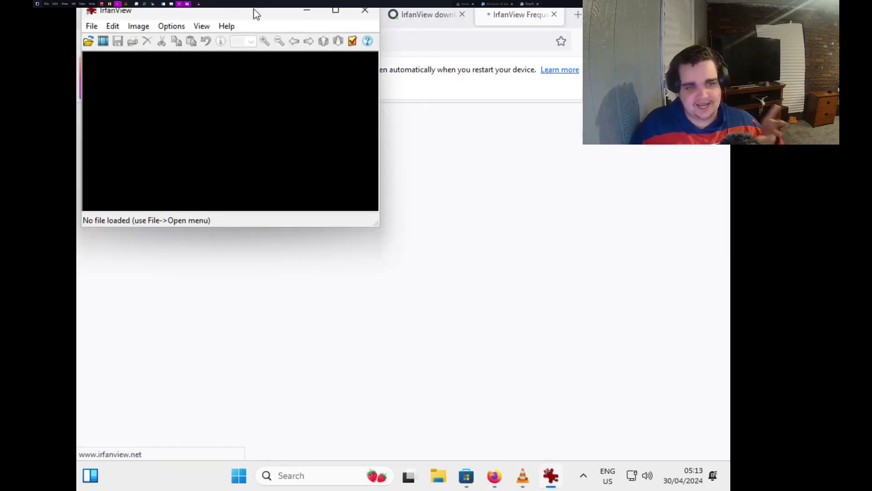
drag(254, 14, 368, 156)
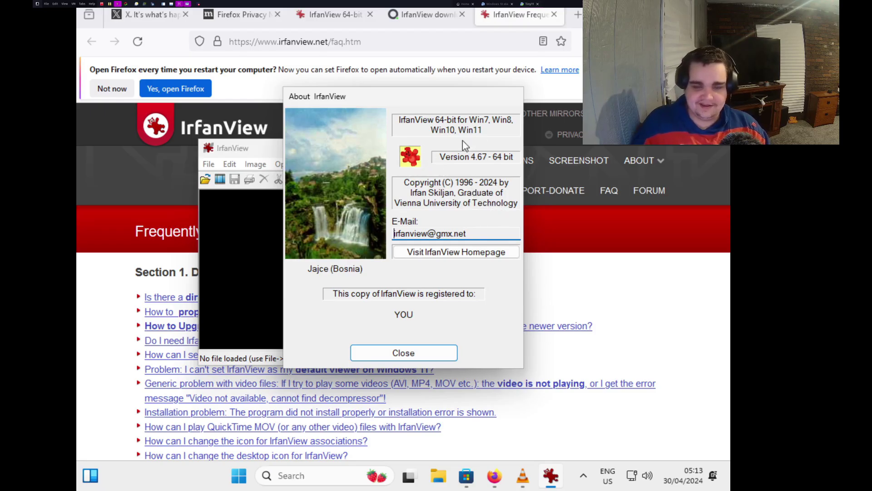
click(404, 353)
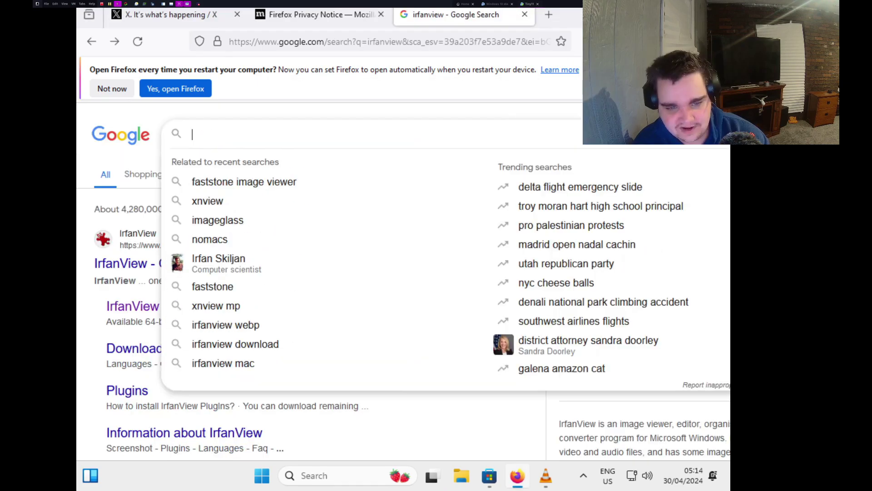
Search Google for 'libreoffice' and launch the downloaded LibreOffice installer.
text(libreo)
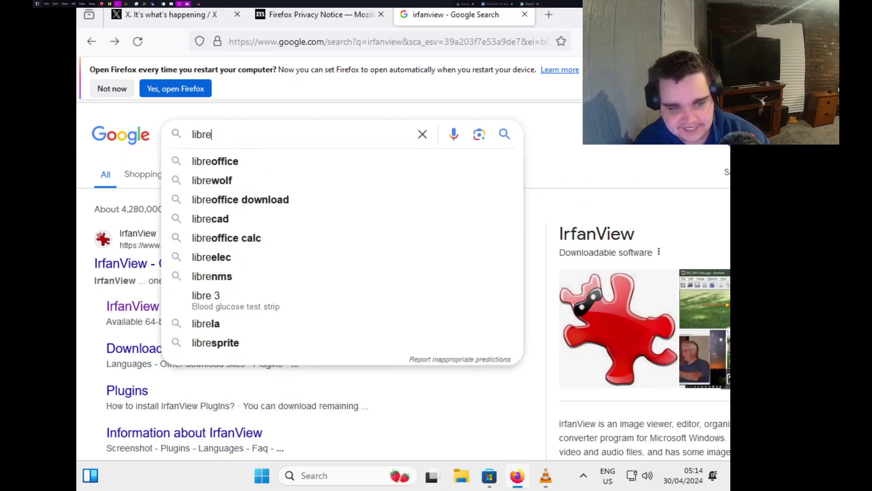
text(ffice)
key(Return)
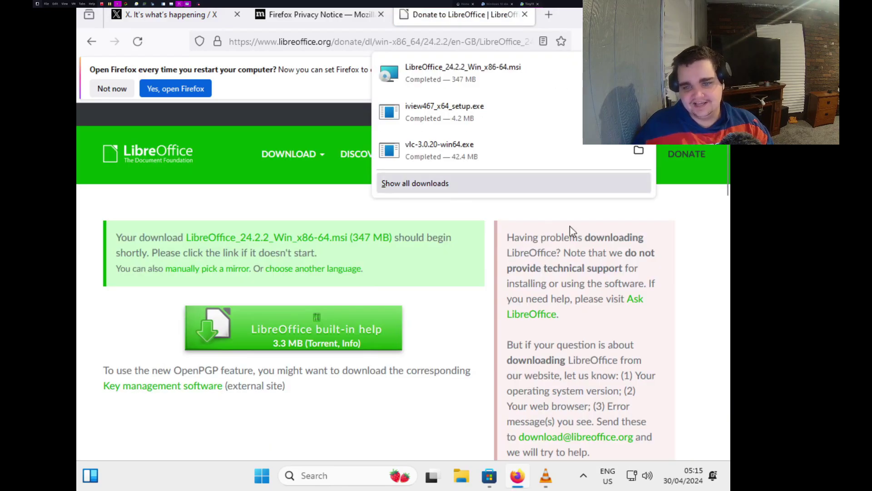
click(445, 85)
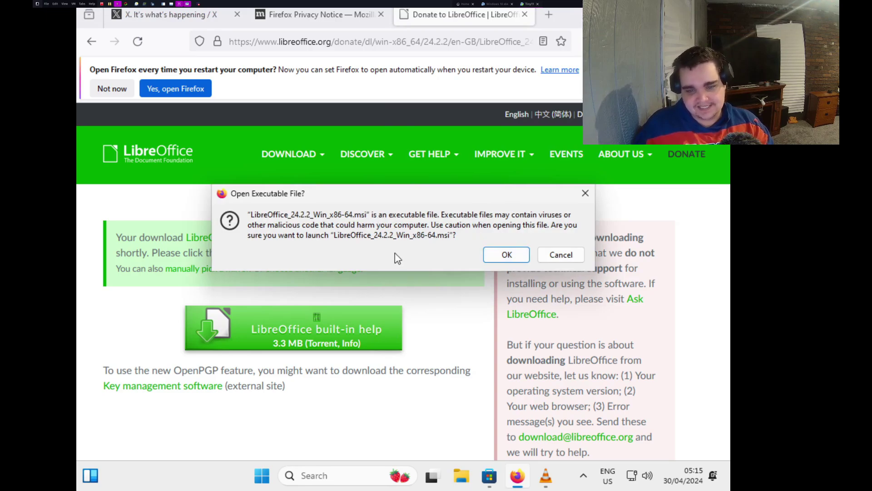
click(502, 256)
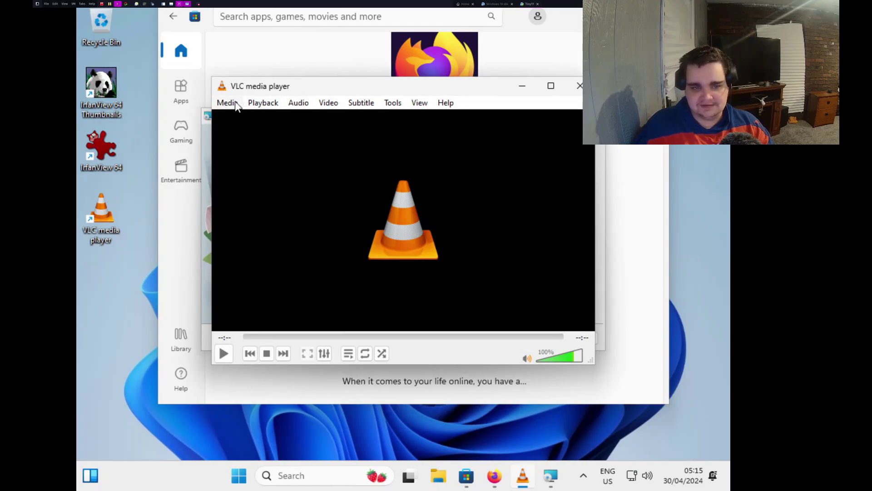
Close VLC and start installing LibreOffice past the welcome page.
click(235, 105)
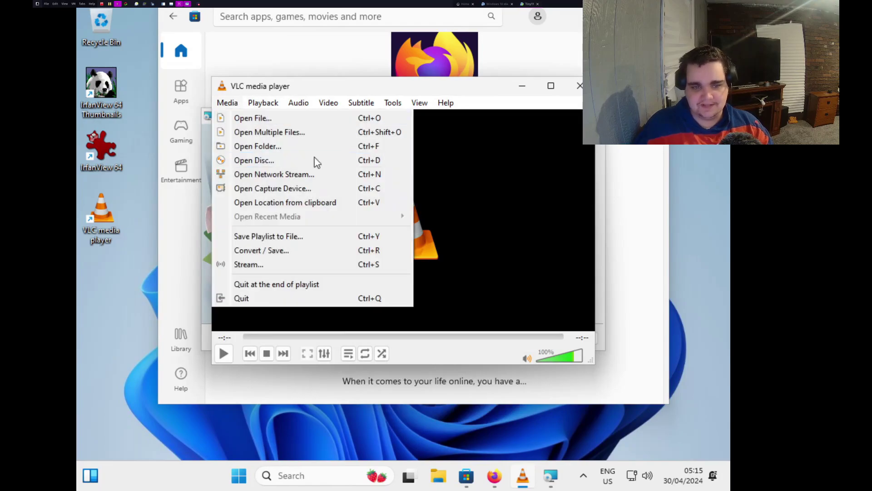
click(462, 203)
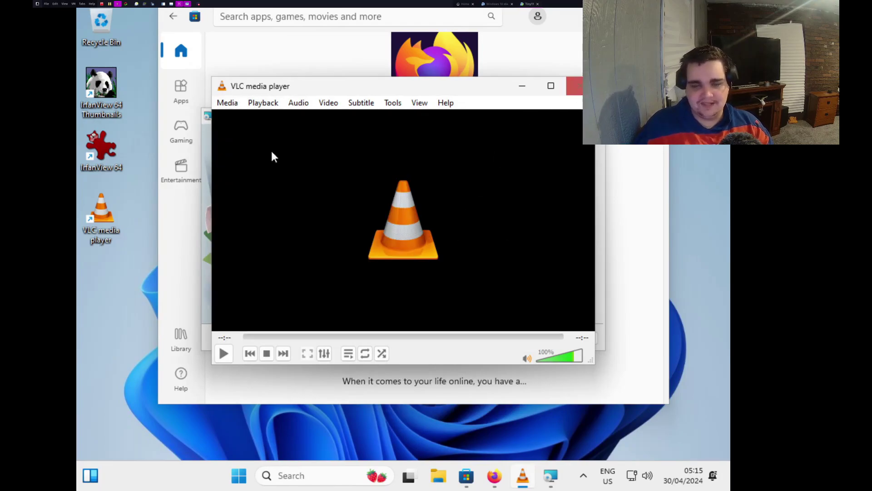
click(577, 87)
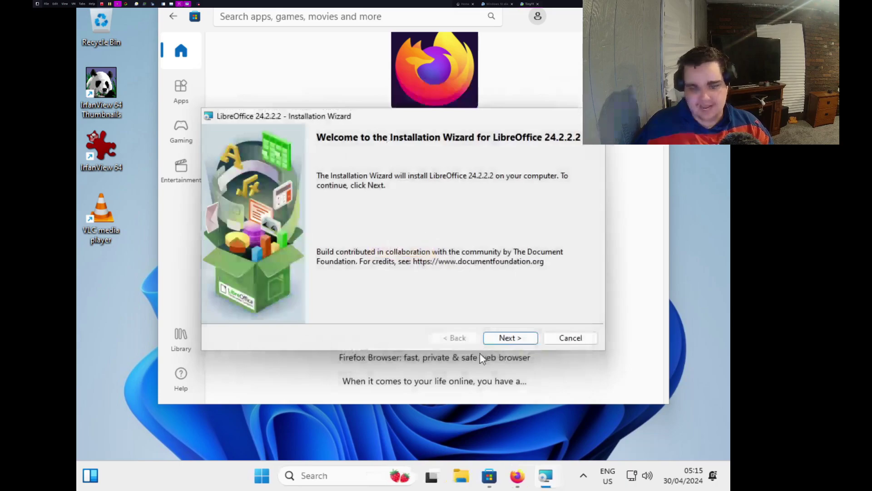
click(508, 342)
click(501, 341)
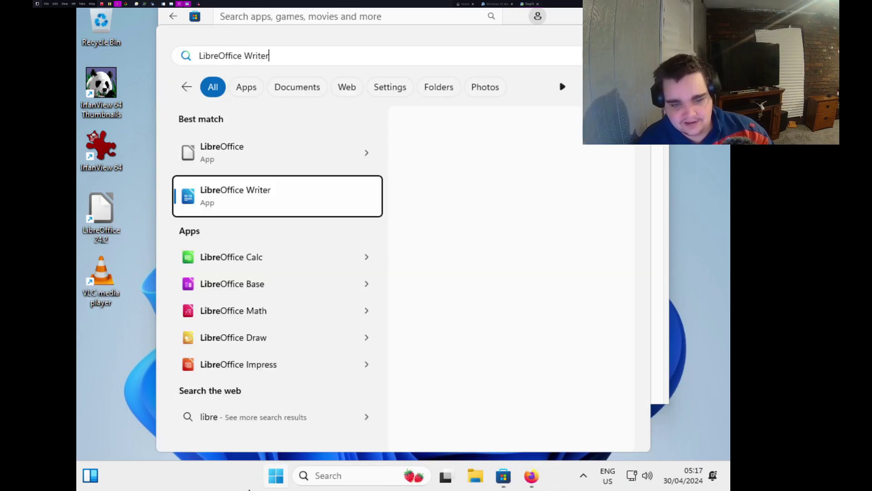
Search for LibreOffice Math, Draw and Impress, then launch Impress.
key(BackSpace)
key(BackSpace)
key(BackSpace)
key(BackSpace)
key(BackSpace)
key(BackSpace)
text(Math)
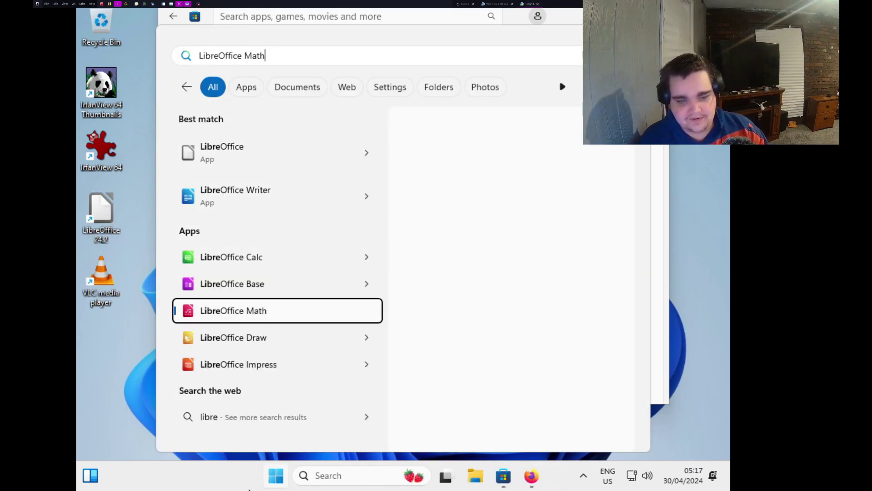
key(BackSpace)
key(BackSpace)
key(BackSpace)
key(BackSpace)
text(Impress)
key(BackSpace)
key(BackSpace)
key(BackSpace)
key(BackSpace)
key(BackSpace)
key(BackSpace)
key(BackSpace)
text(Draw)
key(BackSpace)
key(BackSpace)
key(BackSpace)
key(BackSpace)
text(Impress)
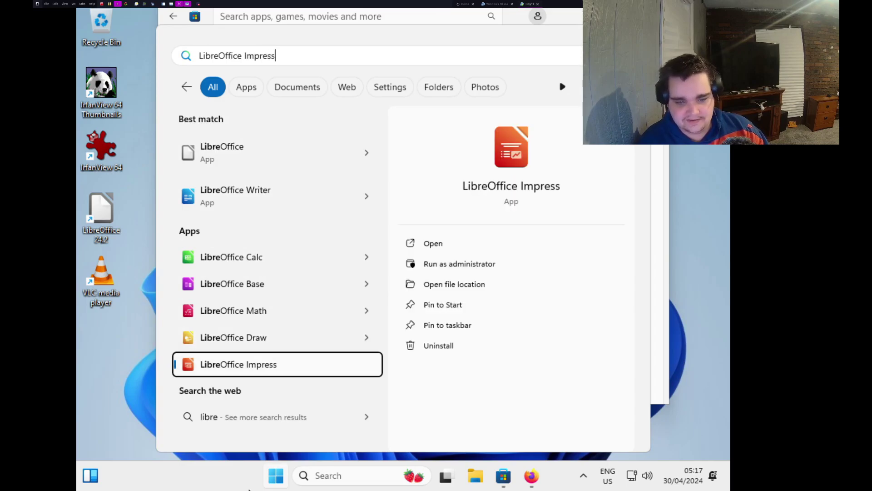
key(Escape)
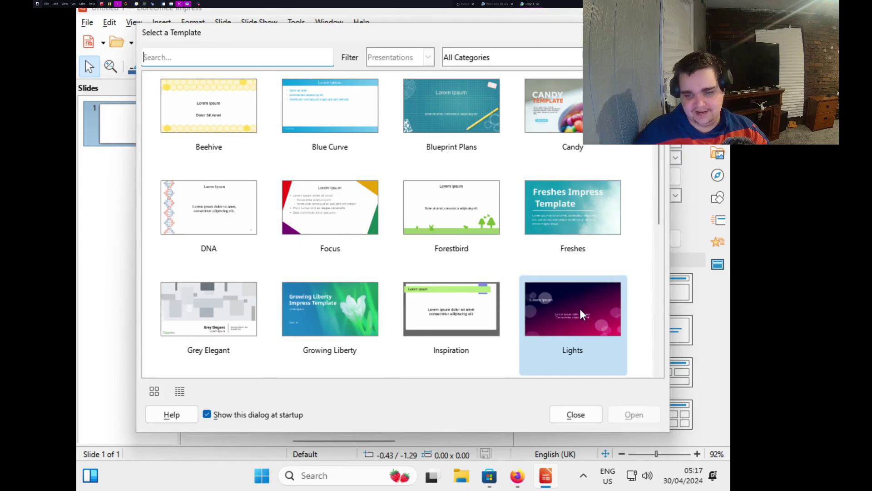
Create a Lights-template presentation, view slides 2 and 1, then open Computer Management.
click(582, 316)
key(Return)
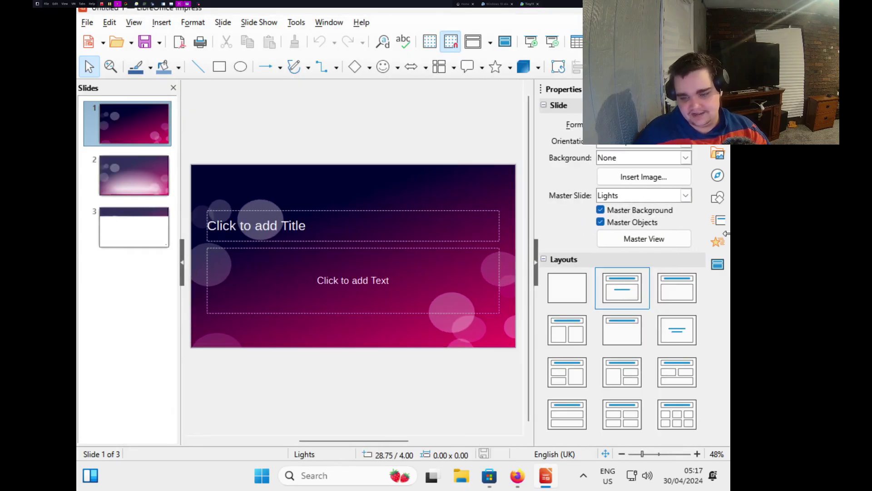
scroll(326, 253, down, 2)
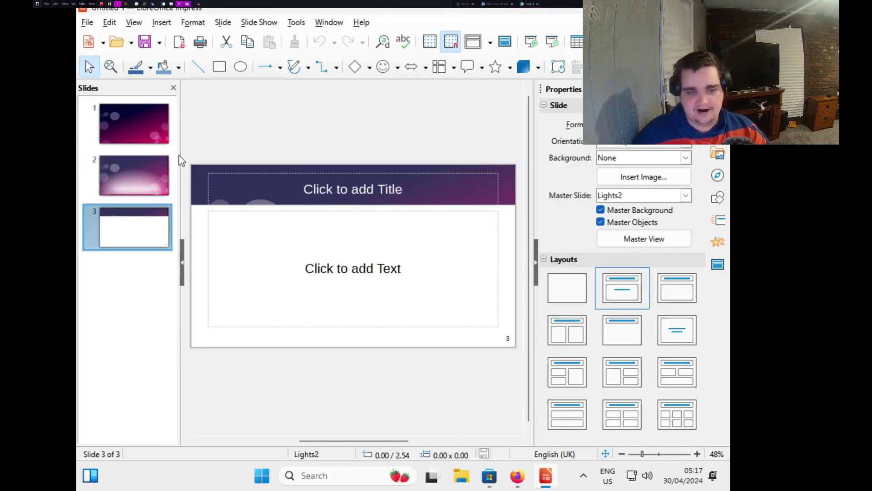
click(122, 194)
click(133, 130)
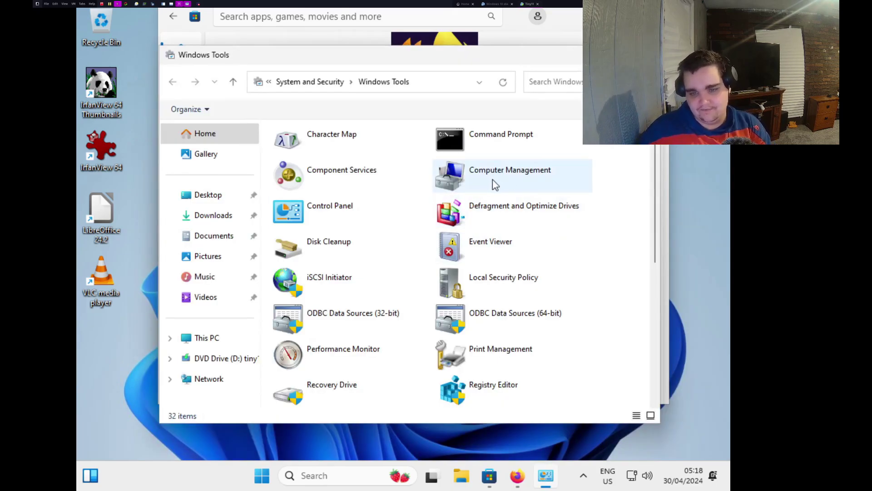
click(443, 182)
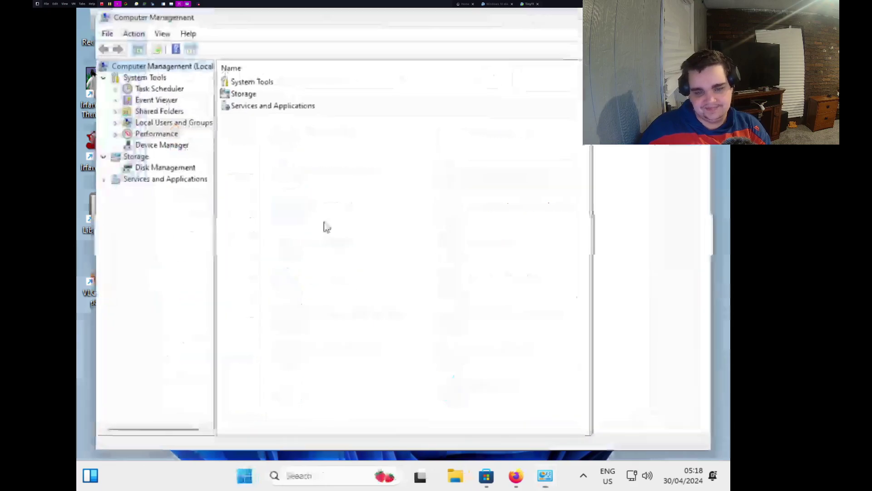
Close Computer Management and show all Control Panel items as Large icons.
key(alt+F4)
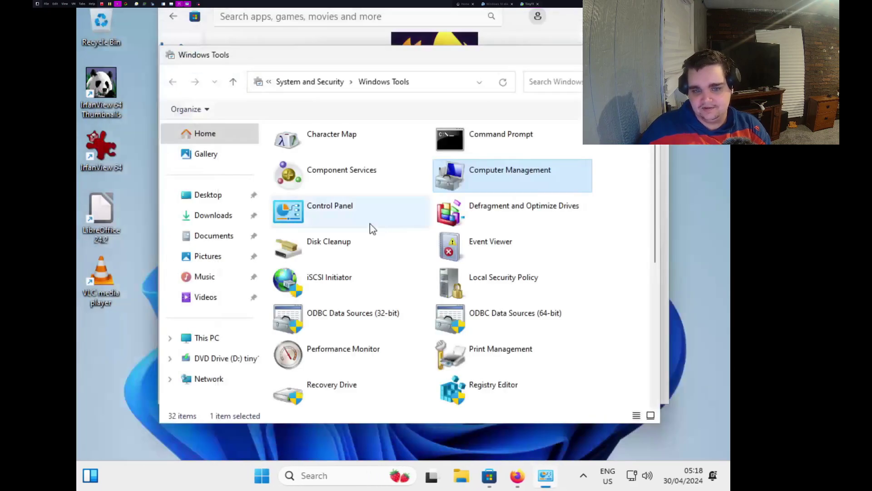
double_click(356, 222)
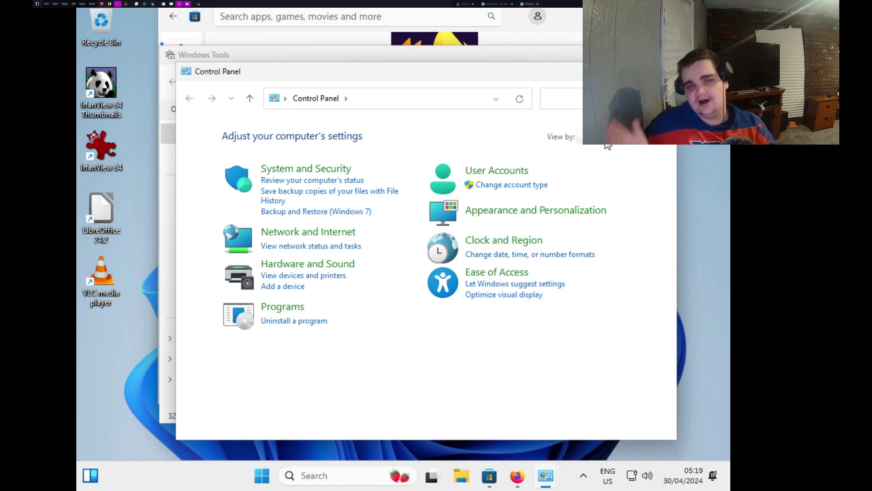
click(604, 139)
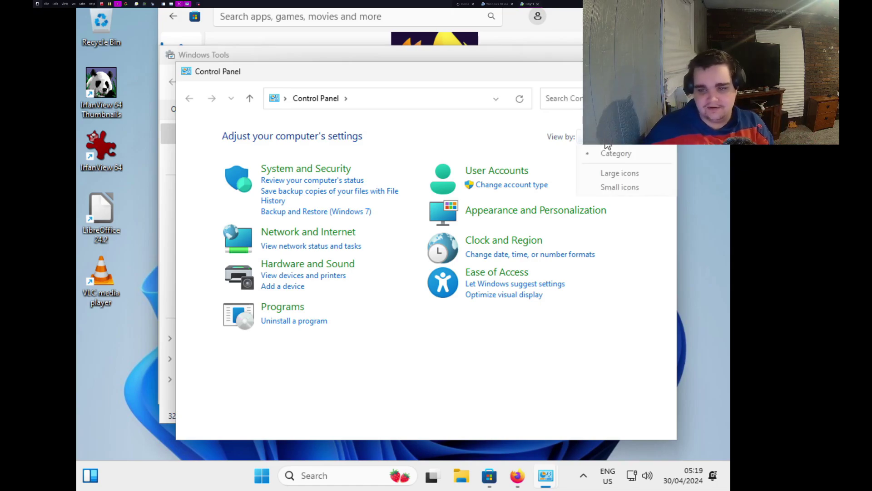
click(619, 173)
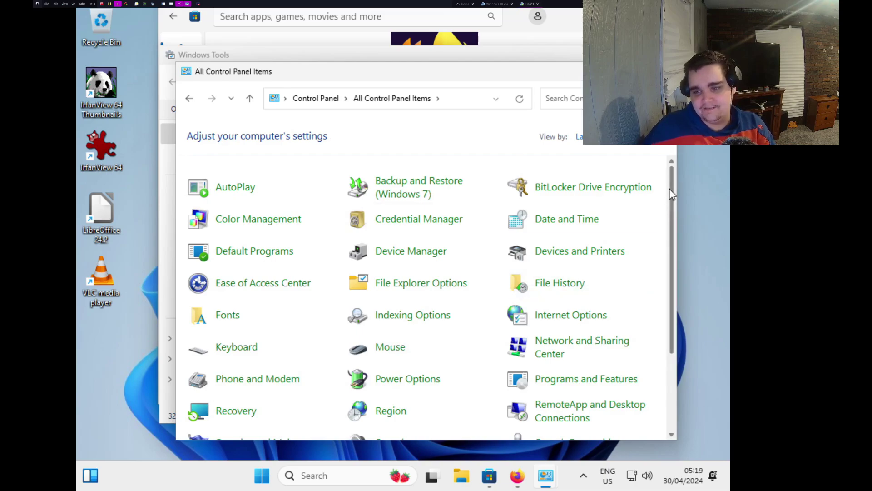
drag(672, 195, 674, 266)
scroll(519, 199, up, 3)
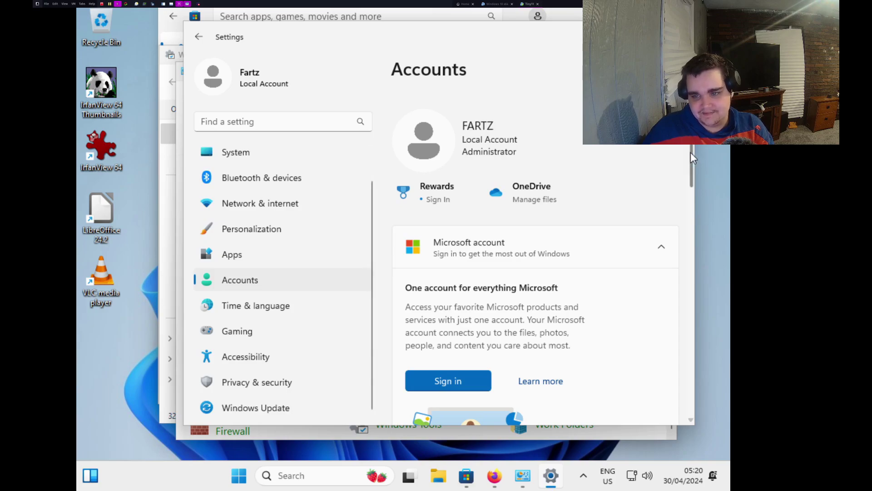
Open and close the taskbar menu and Widgets panel, then start a Microsoft Store search.
drag(691, 152, 683, 171)
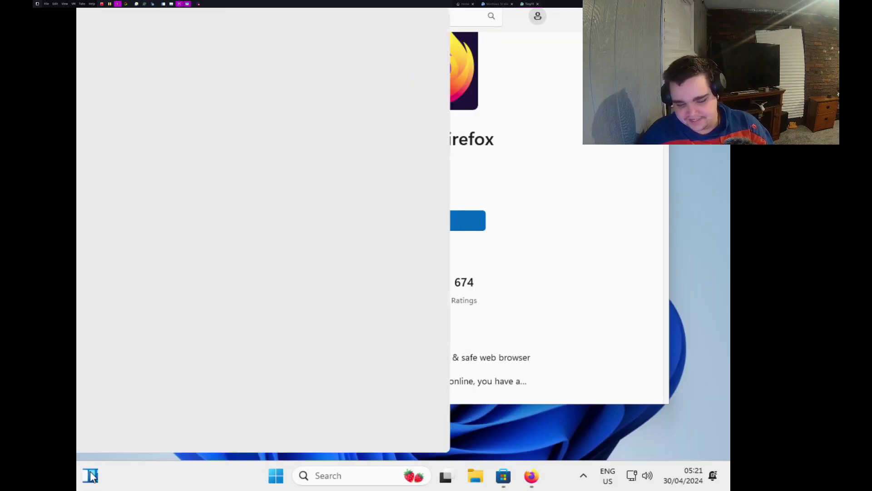
right_click(168, 486)
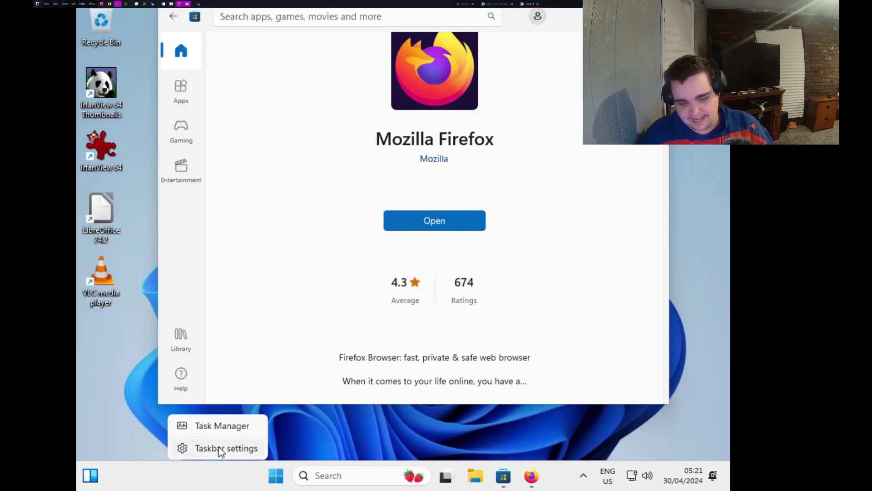
click(204, 481)
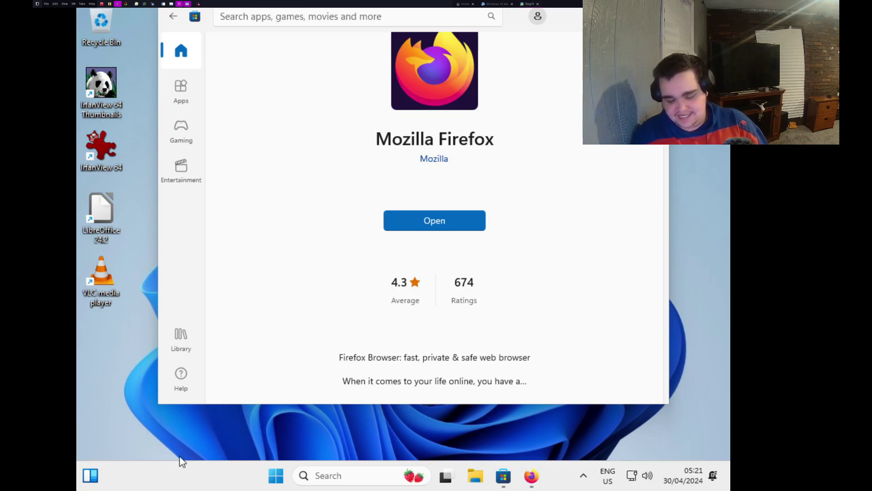
click(92, 480)
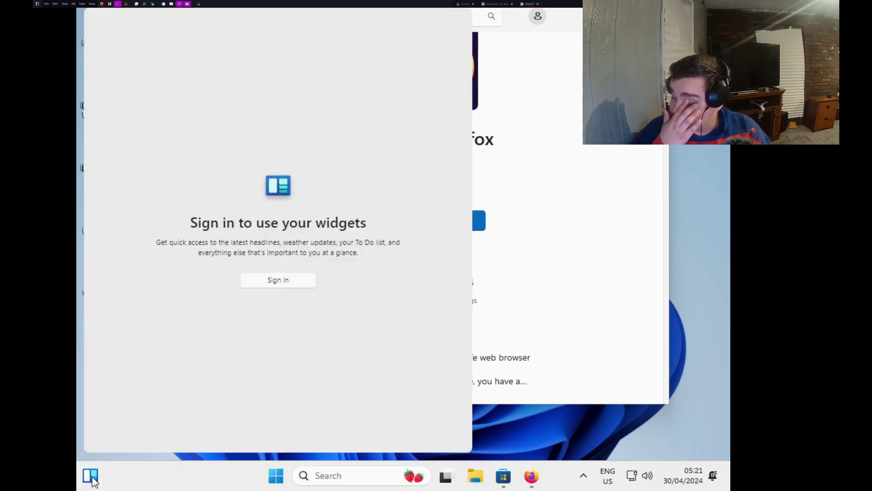
click(293, 489)
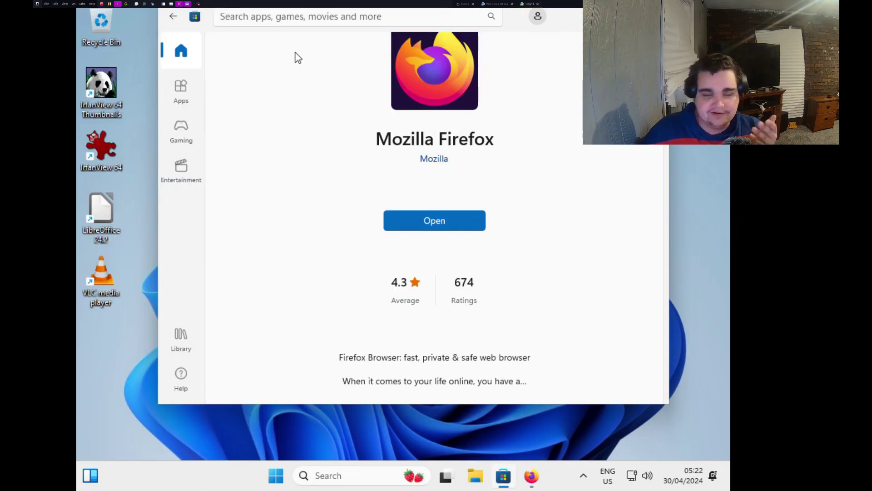
click(292, 20)
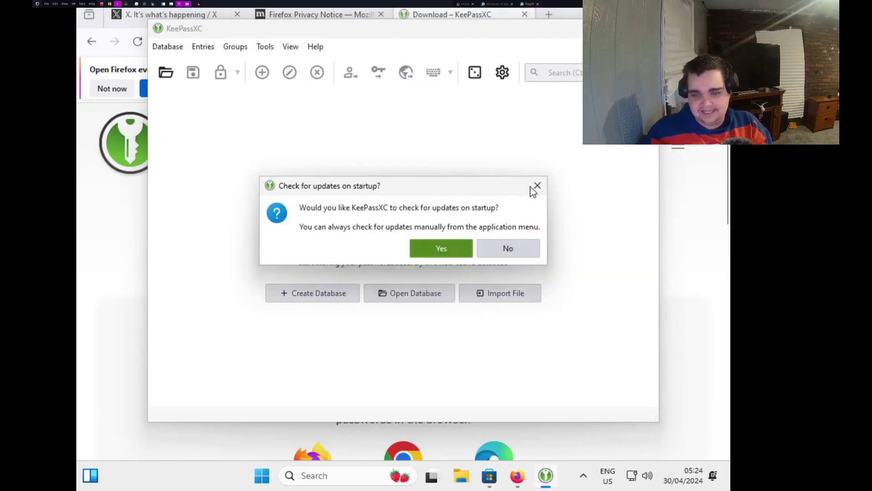
Dismiss the KeePassXC update prompt and check the guest's memory usage in Task Manager.
click(537, 186)
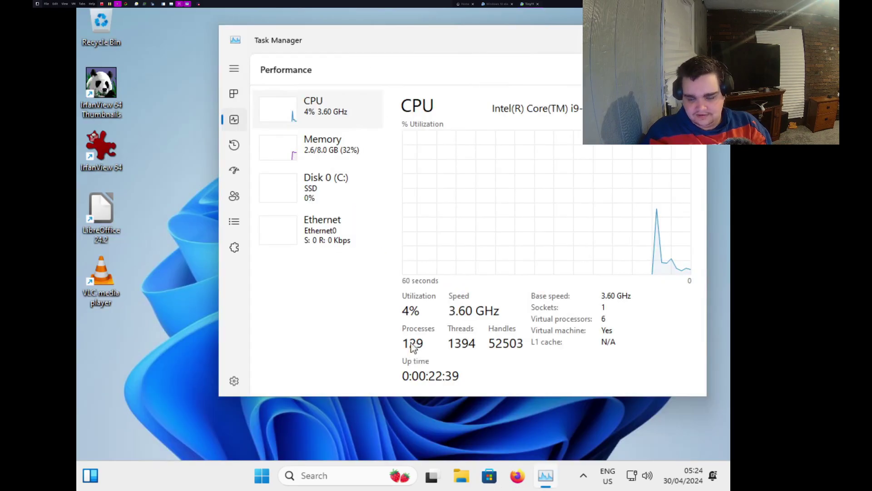
click(333, 140)
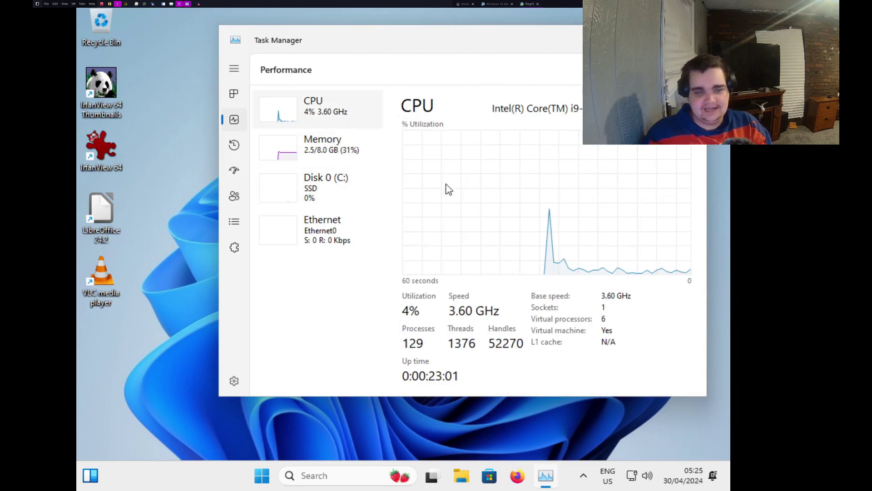
right_click(571, 485)
click(592, 429)
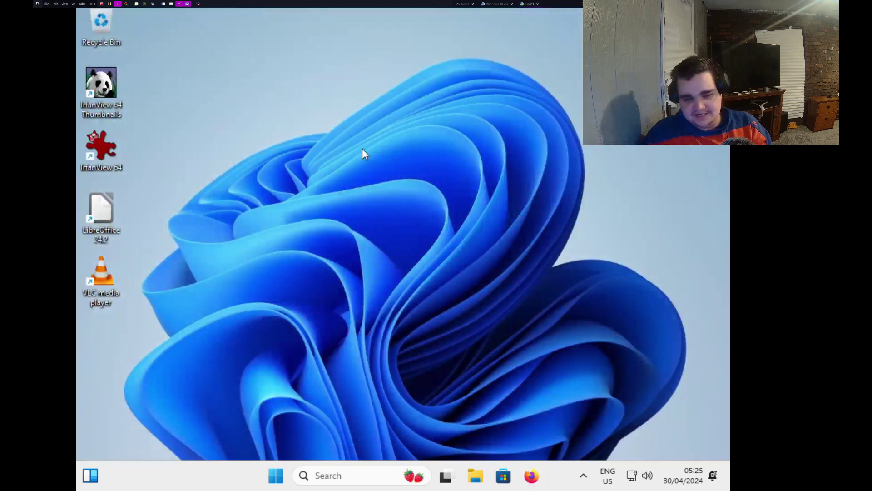
right_click(362, 149)
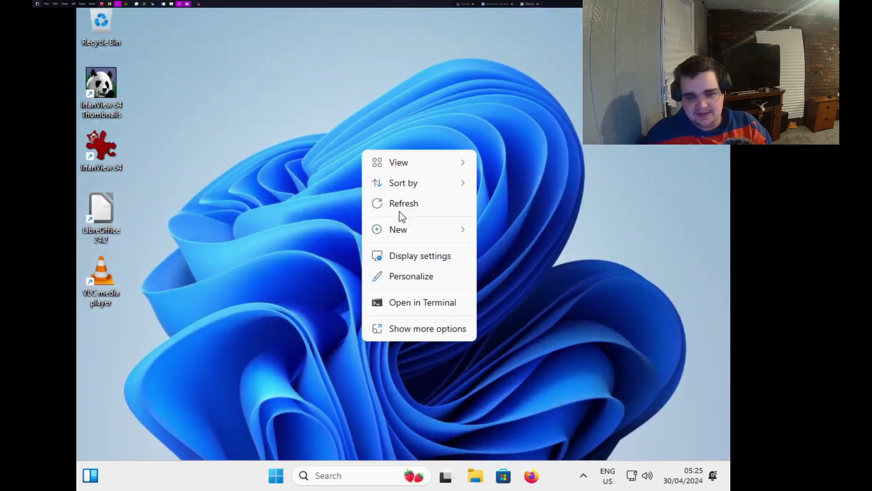
Show Display settings at 1024 × 768 and 100% scale, then browse Start's All apps list.
click(407, 257)
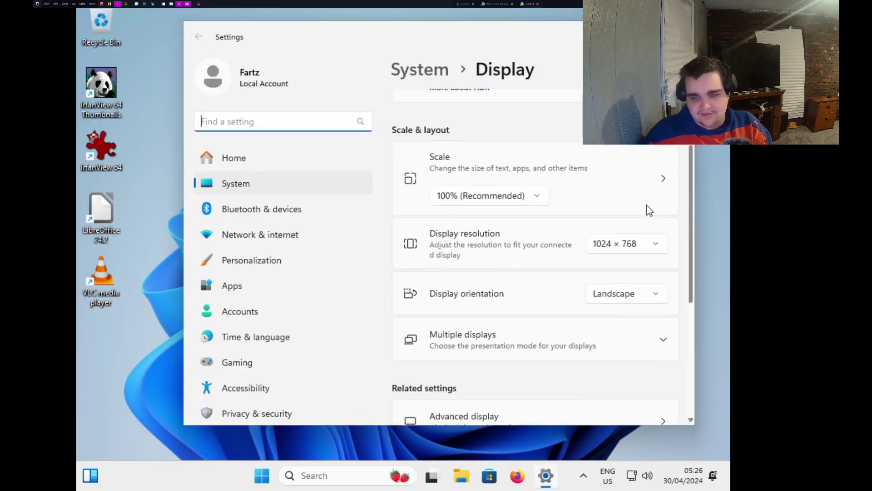
scroll(647, 205, up, 2)
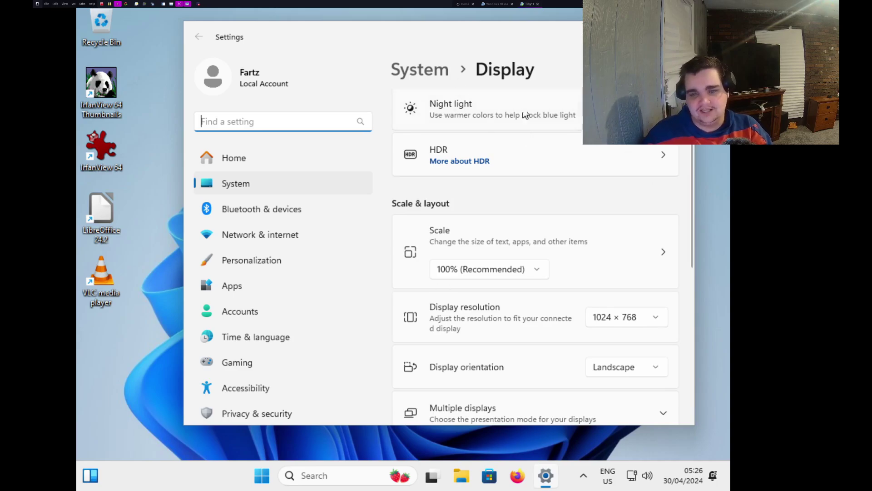
click(272, 477)
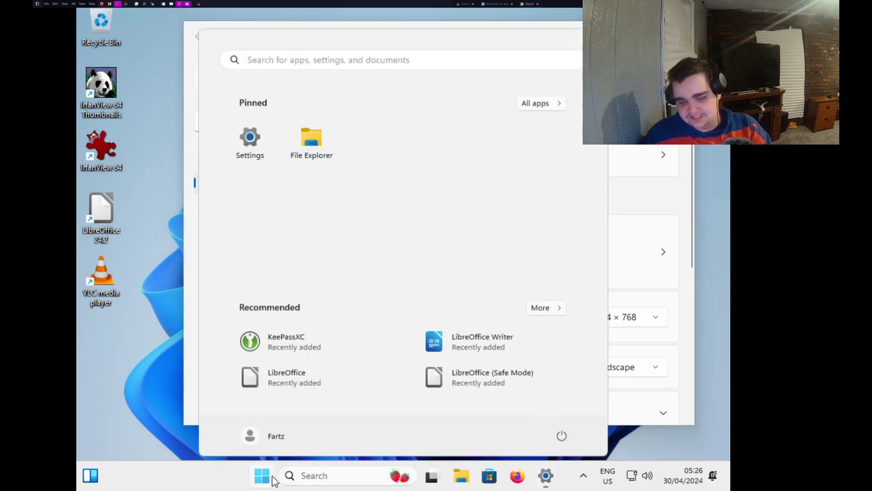
click(544, 104)
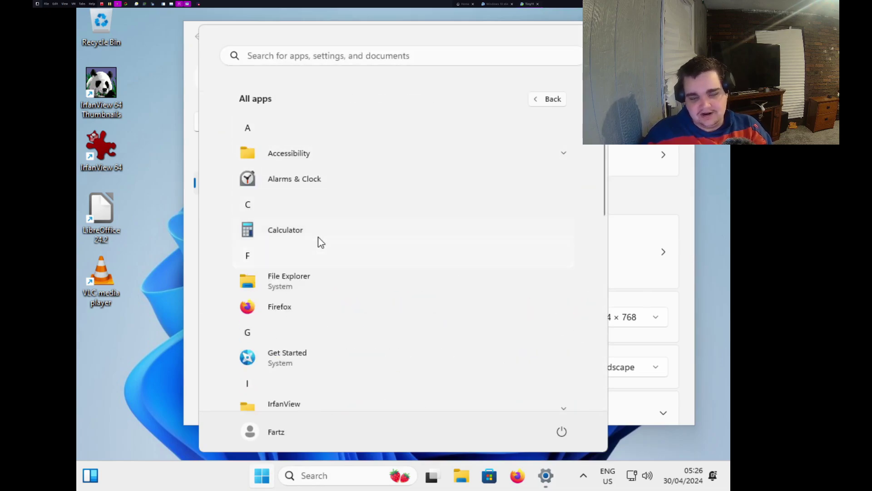
drag(602, 187, 592, 310)
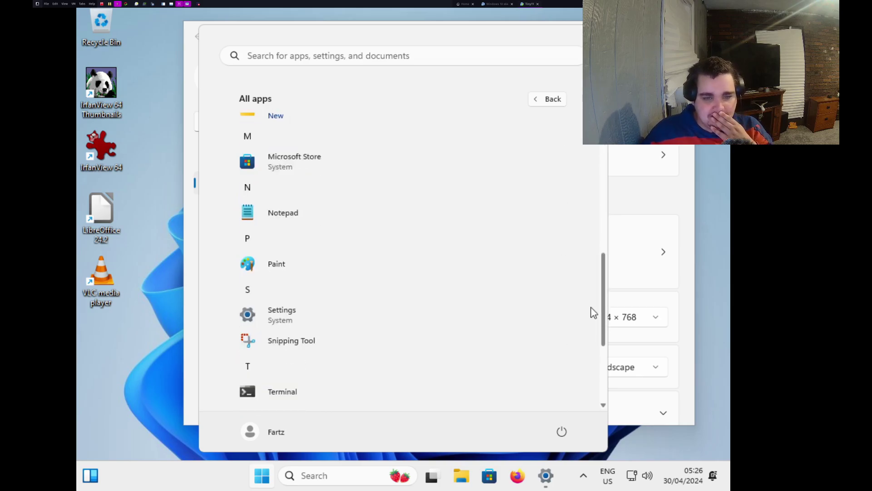
click(713, 339)
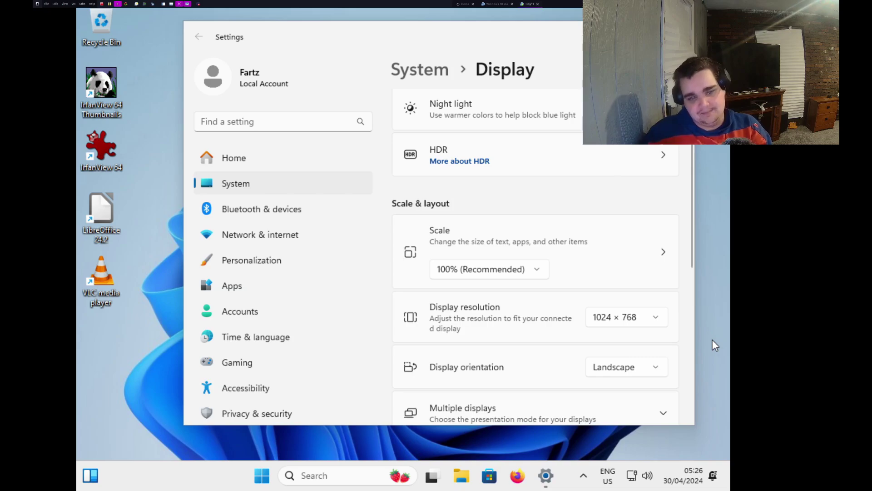
Open and close the Start menu, Widgets panel and Start search view.
key(super)
click(184, 457)
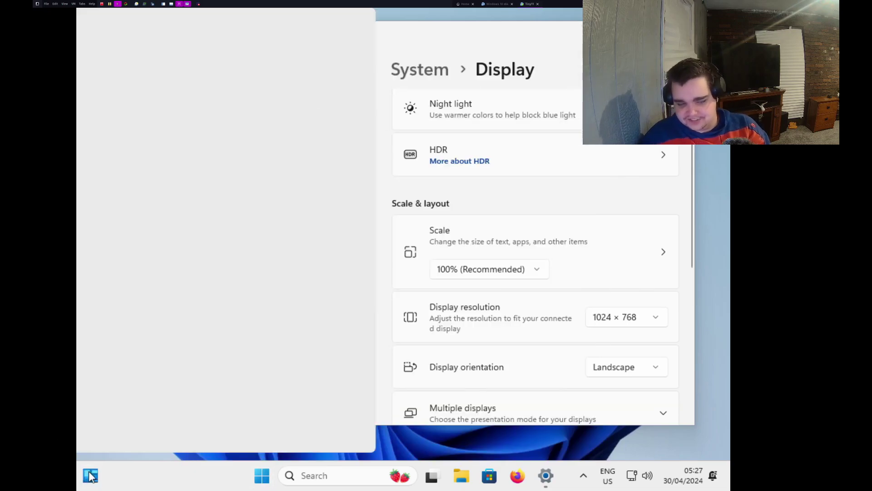
click(90, 475)
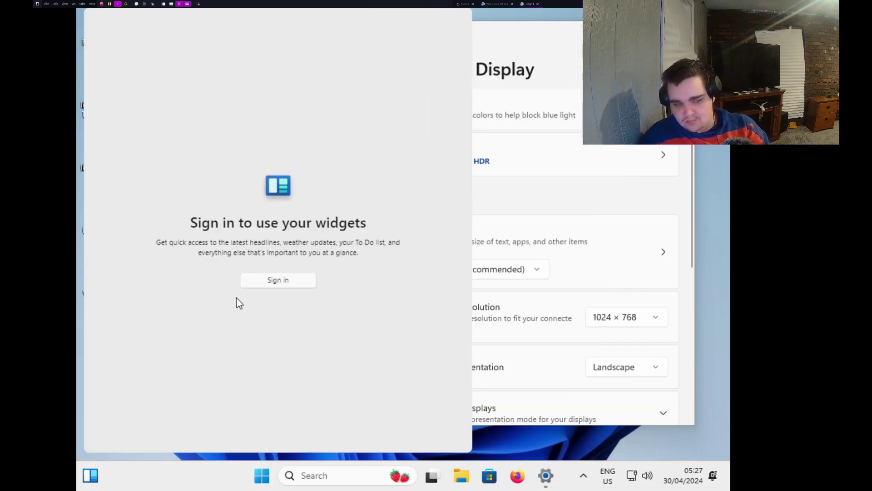
click(264, 476)
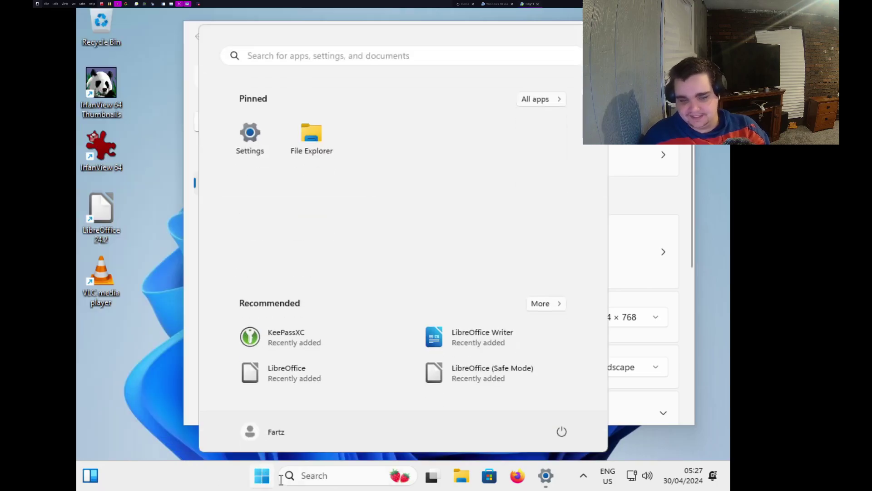
click(423, 56)
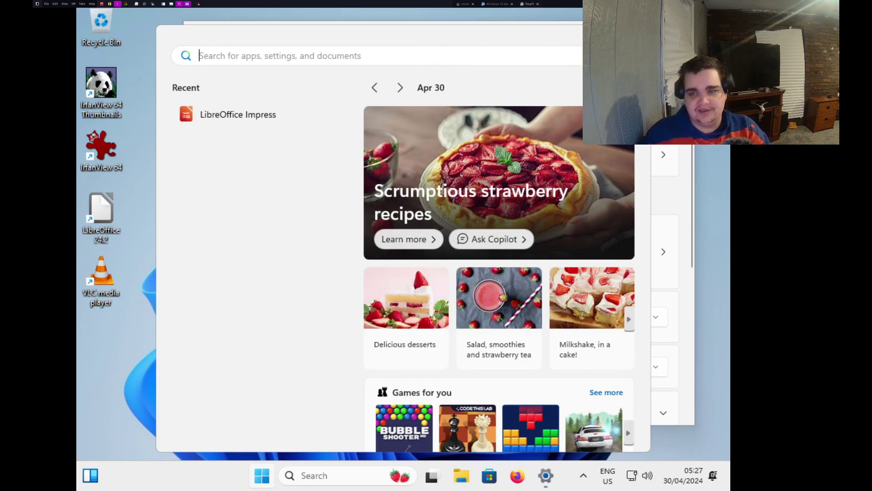
key(Escape)
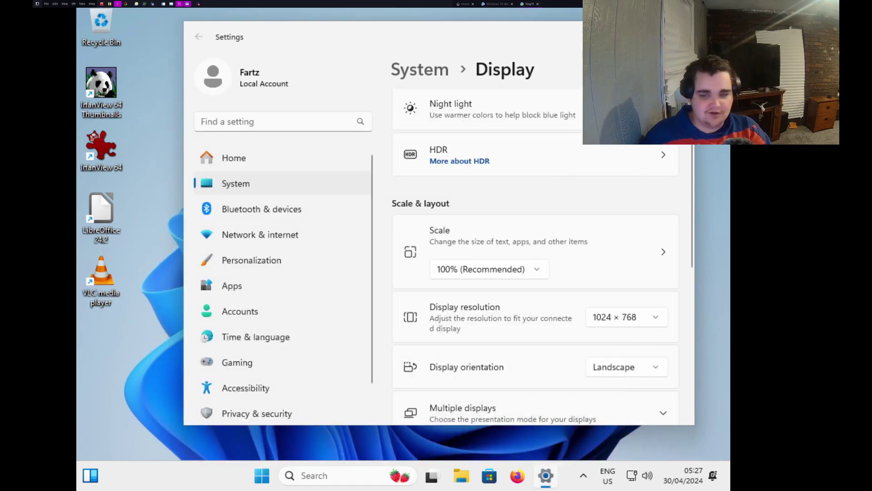
Close Settings, open Game Bar settings with Win+G, then close that window.
drag(516, 36, 499, 43)
key(alt+F4)
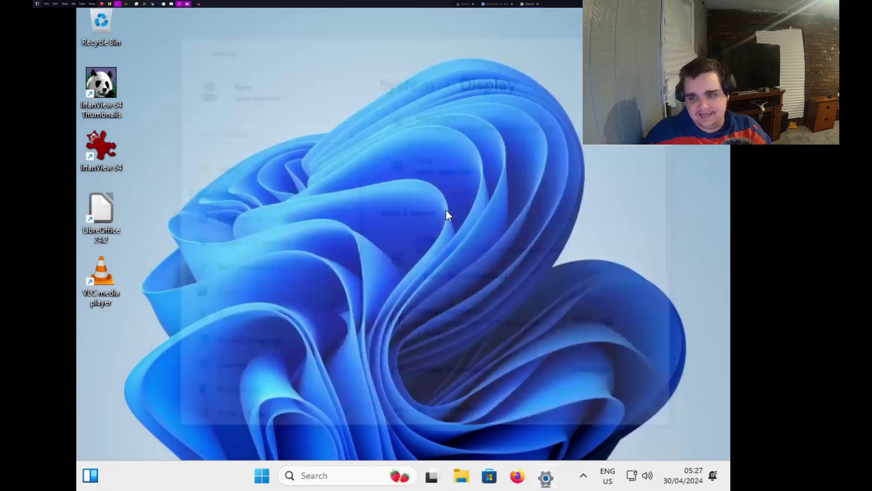
click(334, 475)
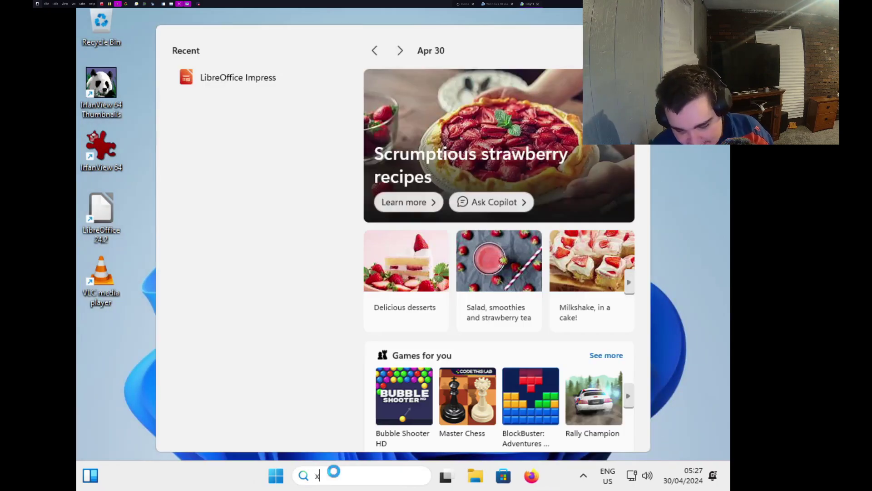
key(super+g)
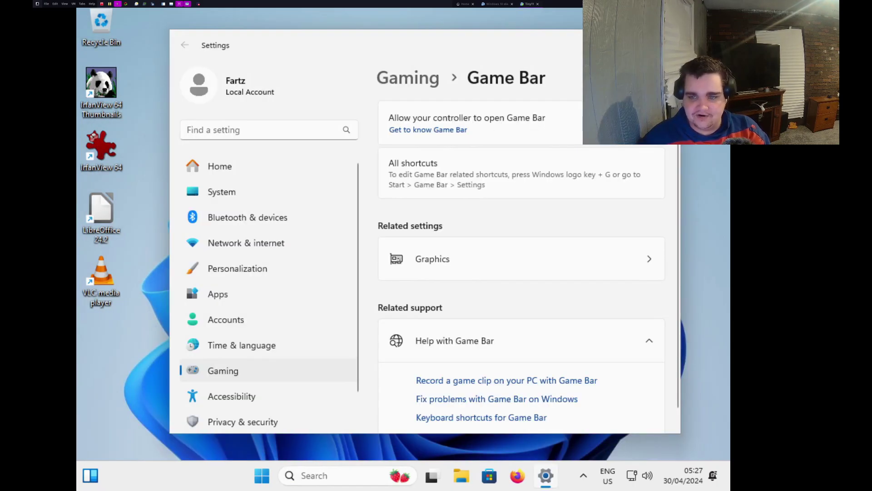
key(alt+F4)
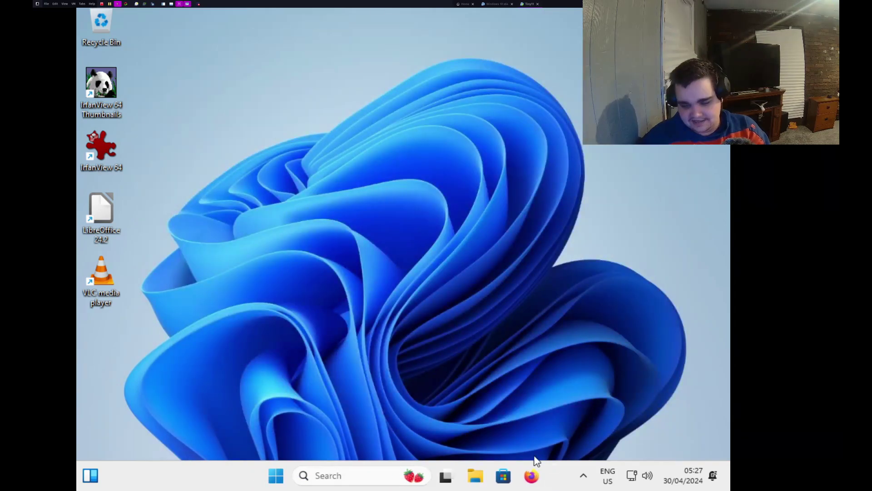
click(583, 475)
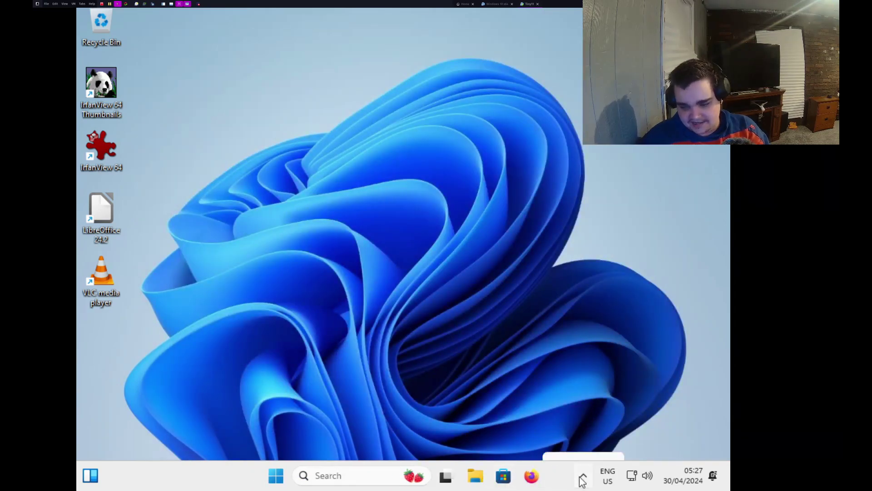
click(453, 370)
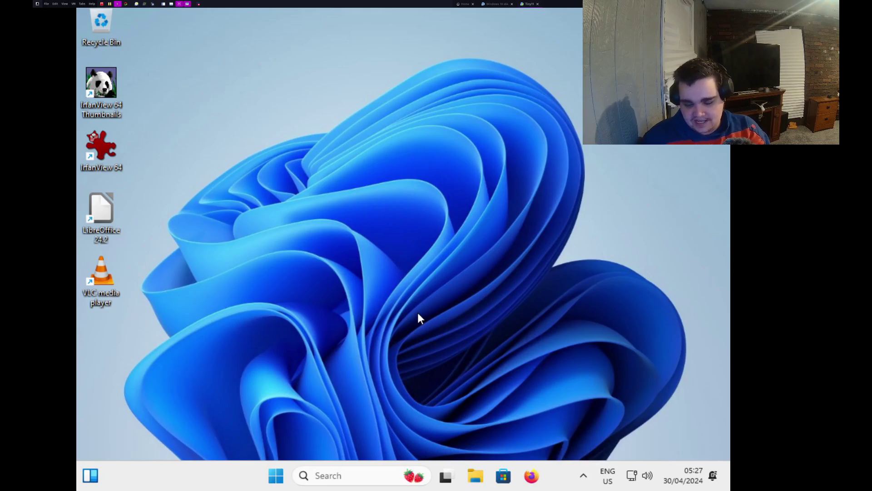